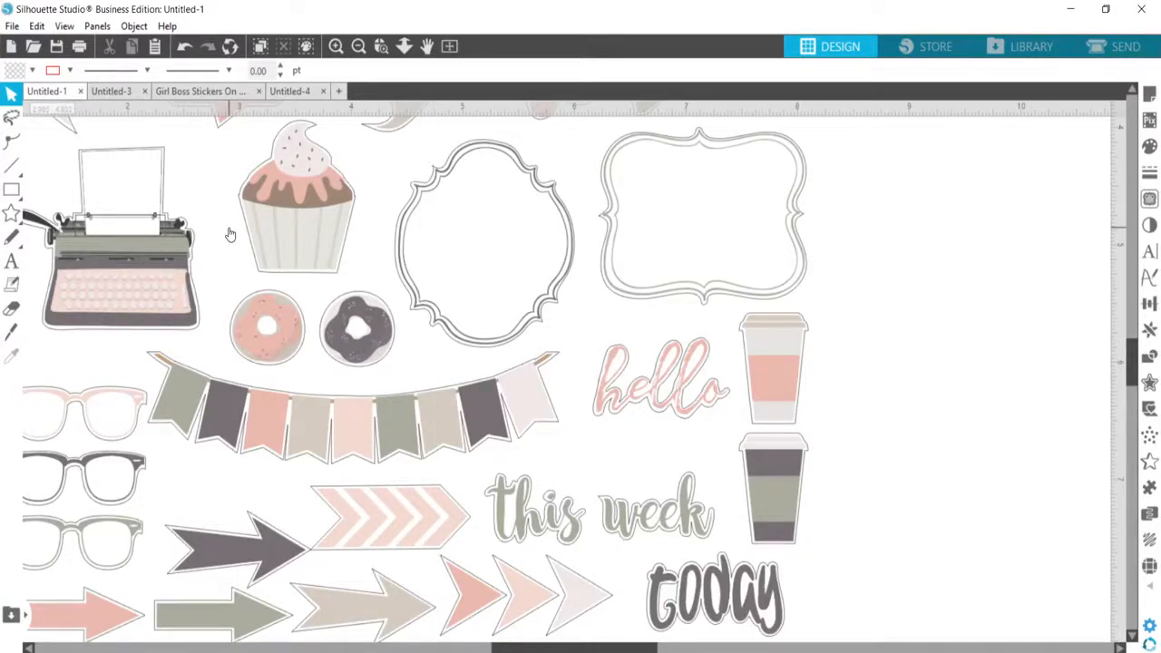
Move the sticker artwork aside to expose the cut lines beneath it, and restore its original position.
scroll(748, 312, "up", 3)
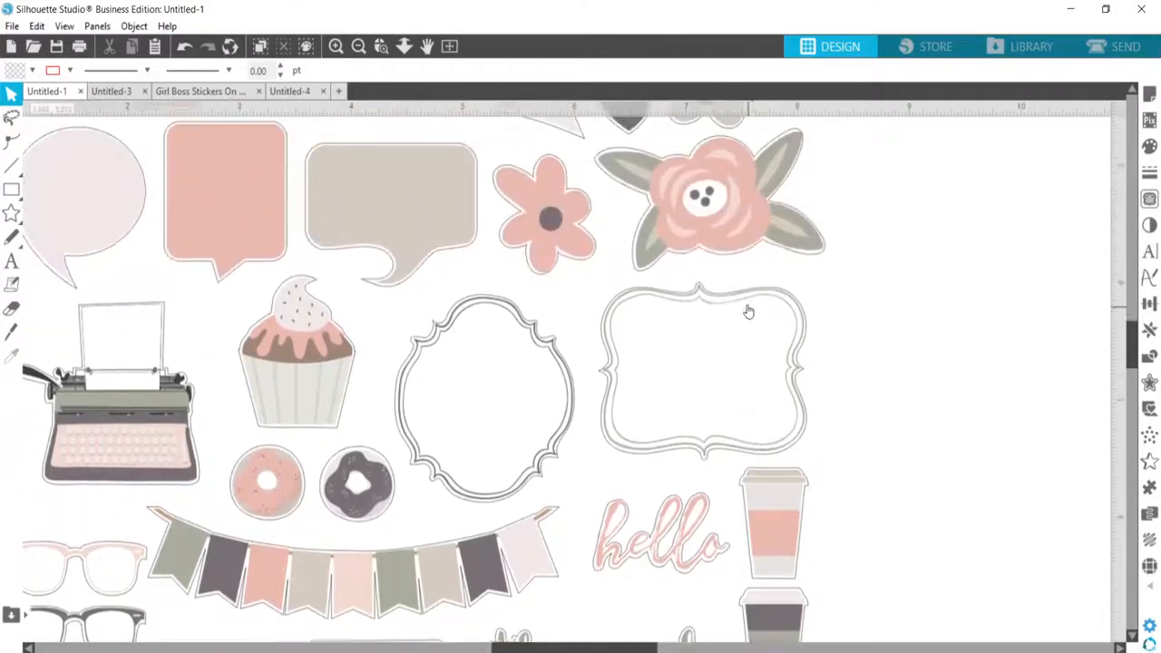
scroll(749, 312, "up", 1)
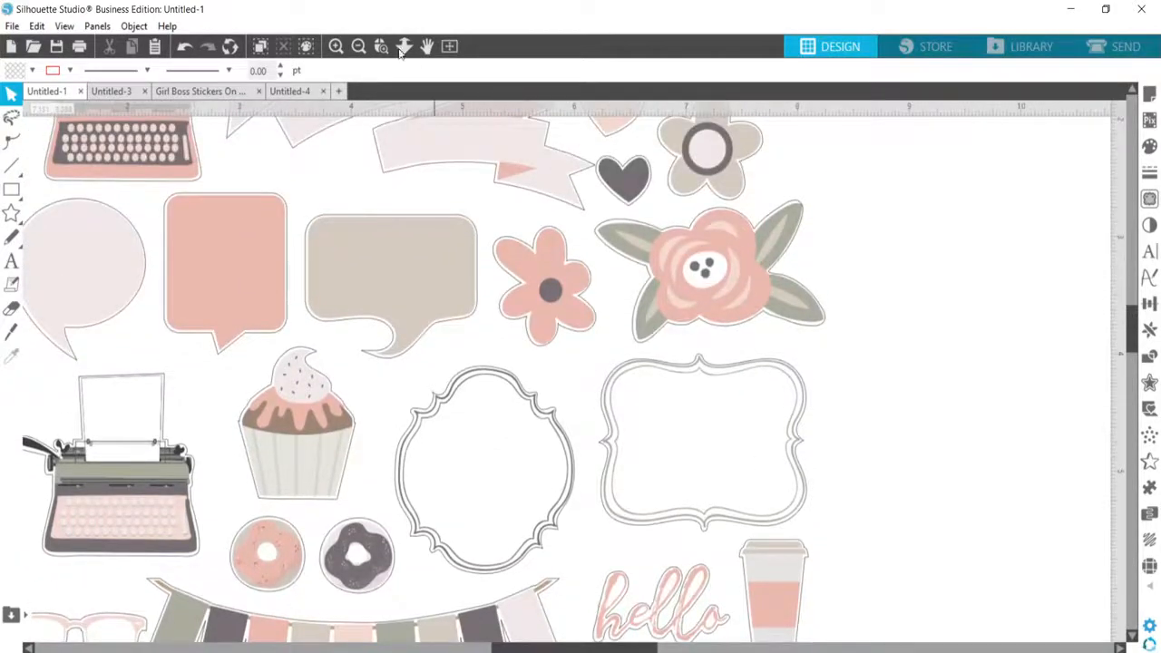
left_click(360, 50)
left_click(361, 52)
left_click_drag(635, 326, 265, 321)
left_click(636, 326)
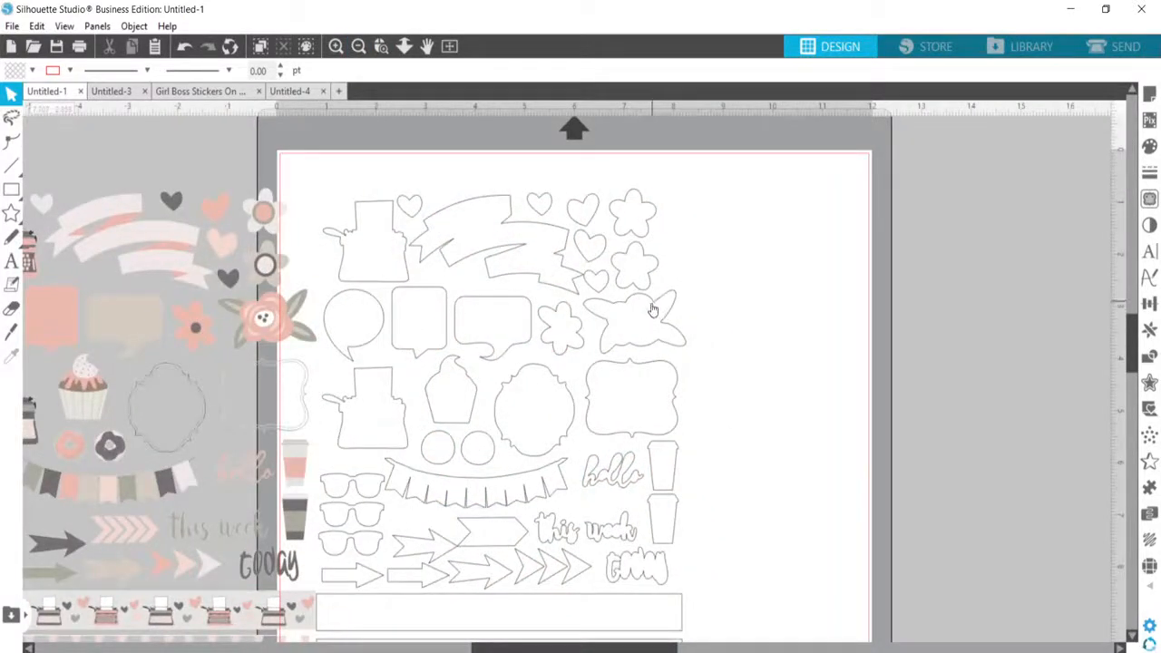
left_click_drag(261, 317, 635, 321)
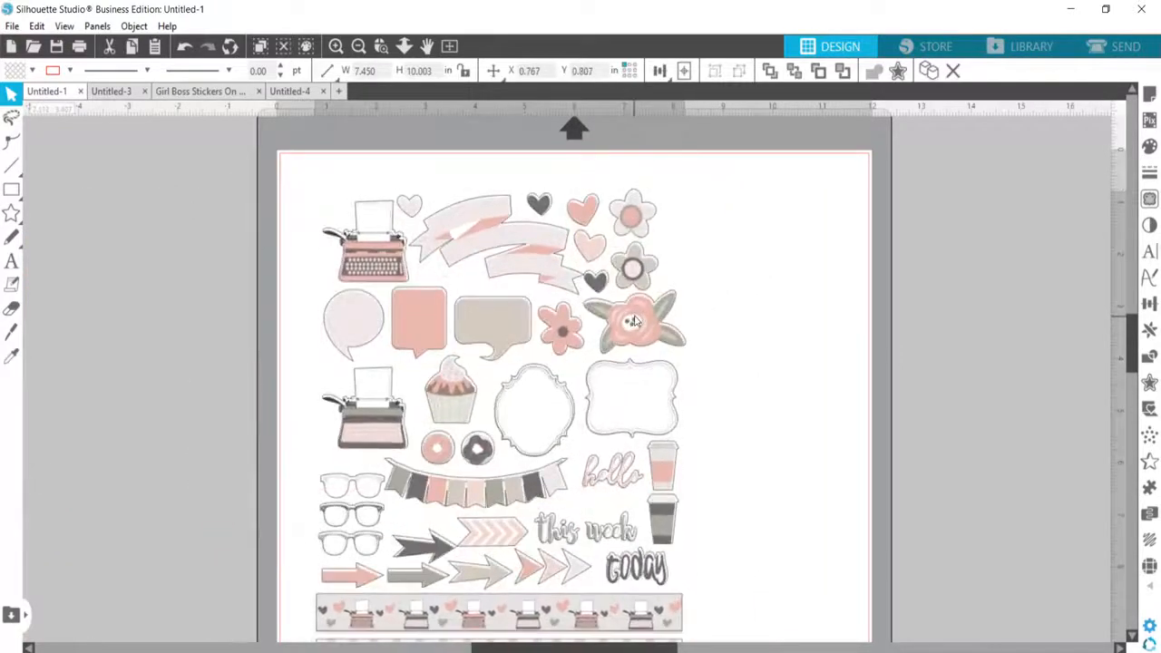
left_click(184, 45)
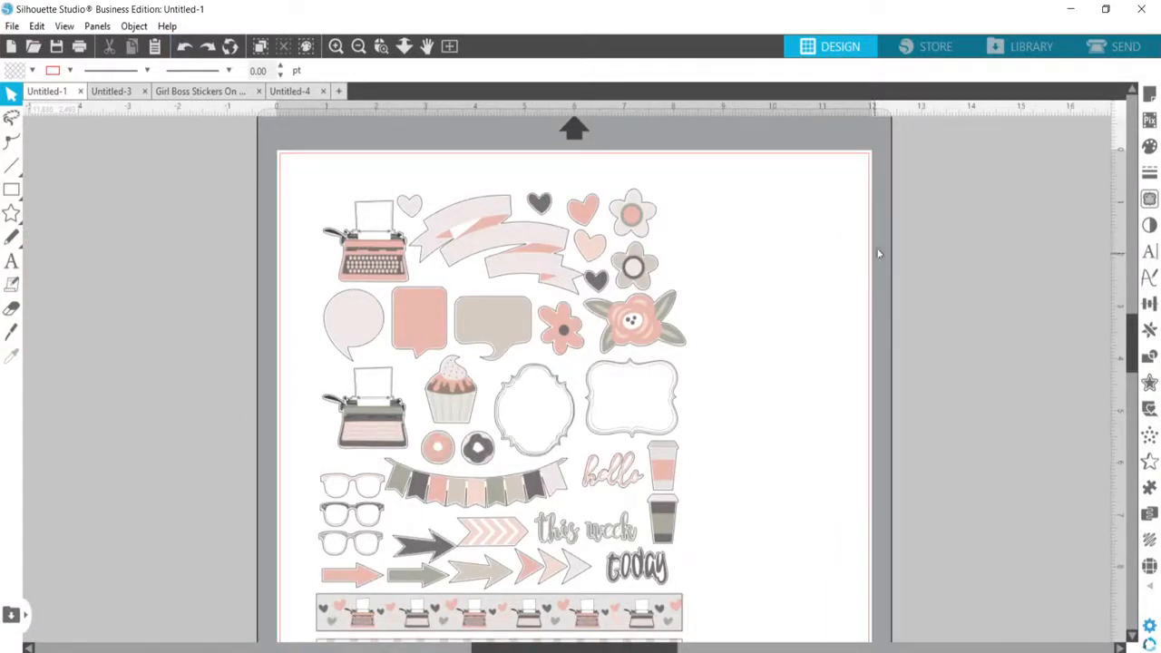
Set the page's media size to Letter (8.5 x 11.0 in) and turn on registration marks.
left_click(1148, 96)
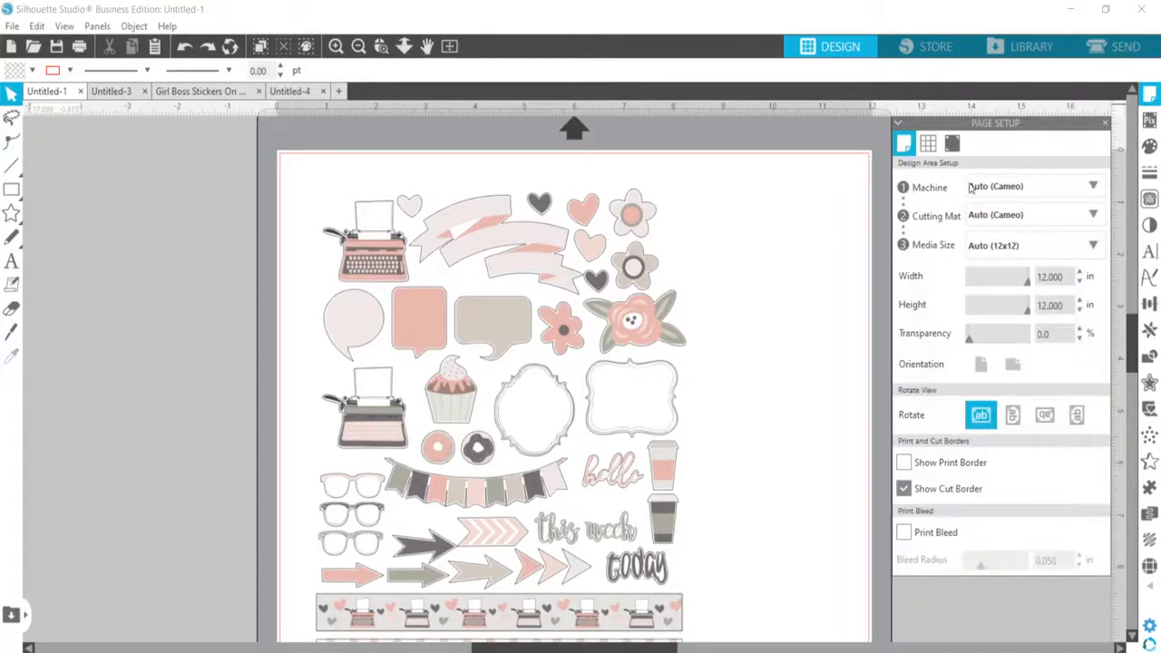
left_click(984, 243)
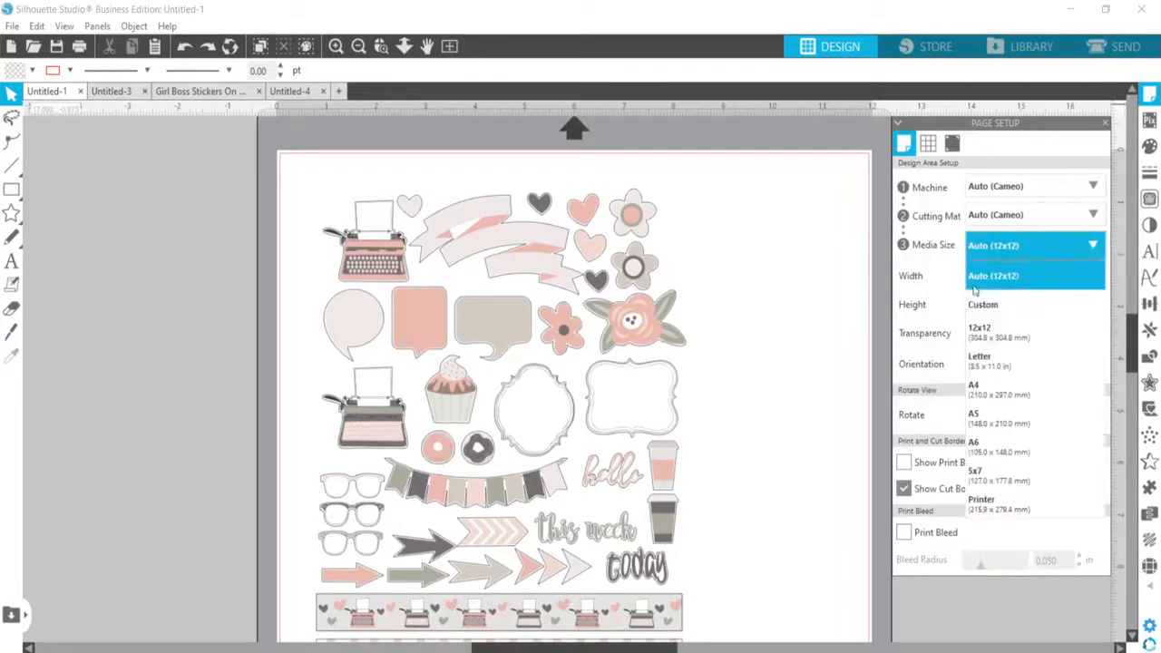
left_click(981, 361)
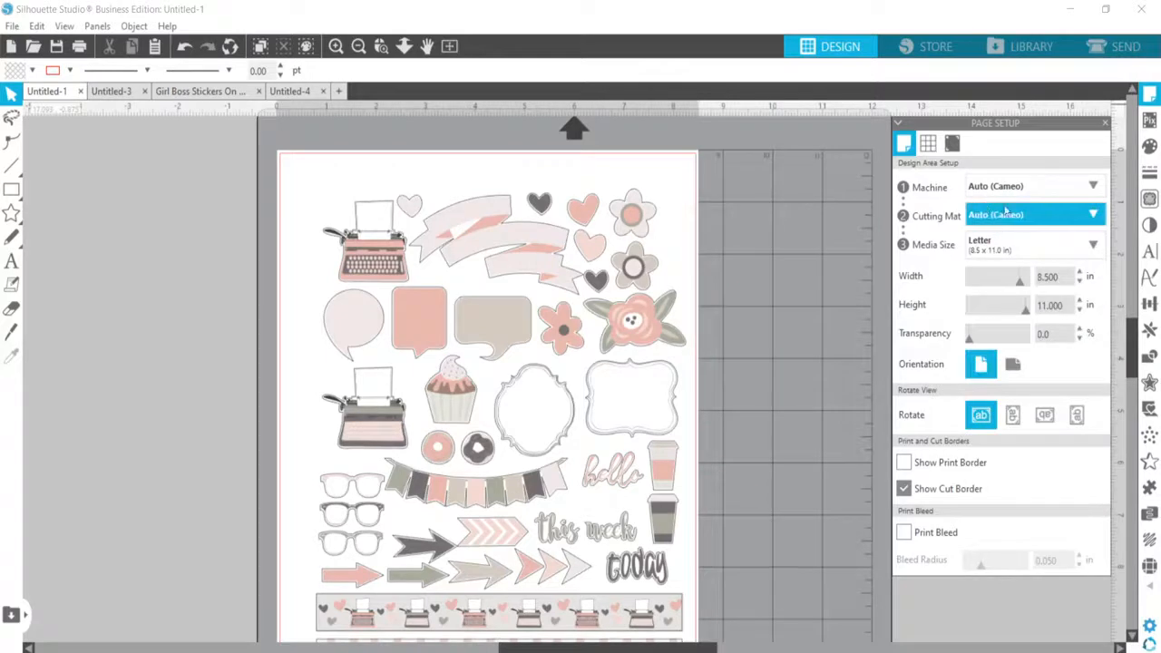
left_click(954, 145)
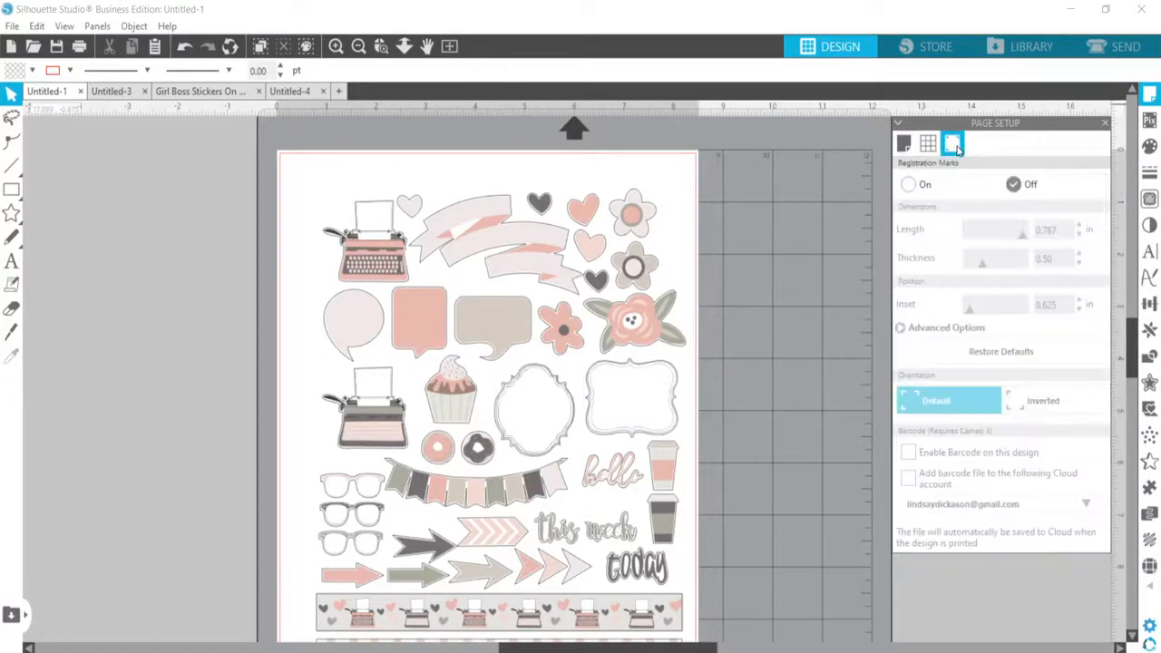
left_click(911, 186)
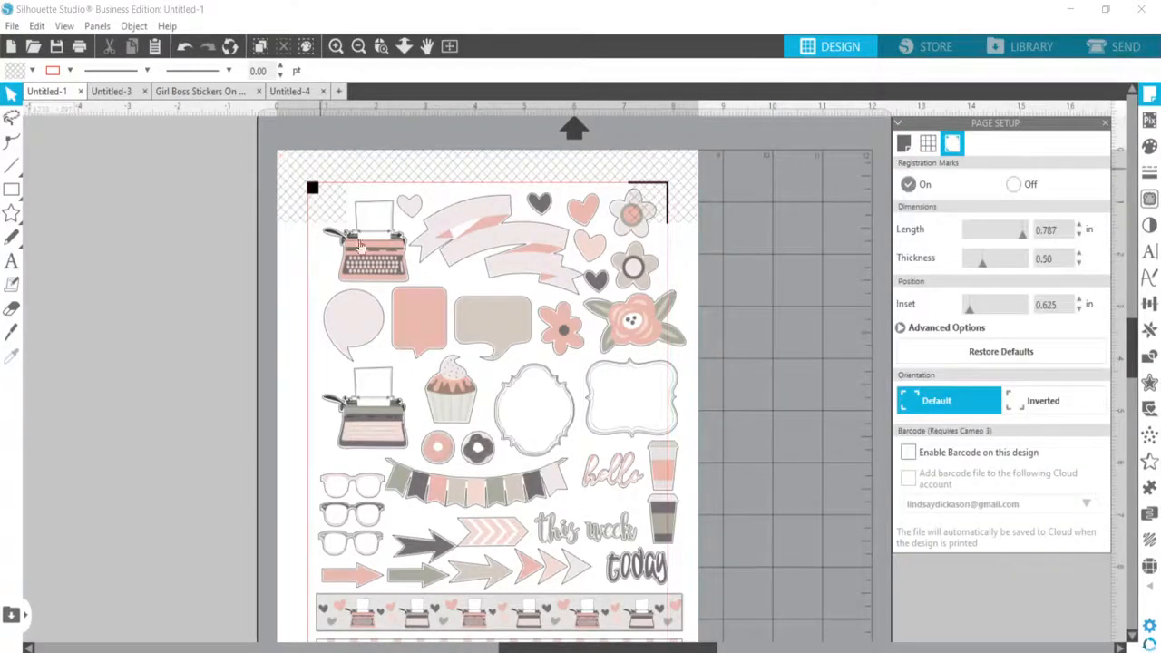
Scale the artwork and cut lines together to about 6.48 x 8.71 in and position them inside the registration marks' cut border.
scroll(390, 272, "down", 3)
left_click(437, 315)
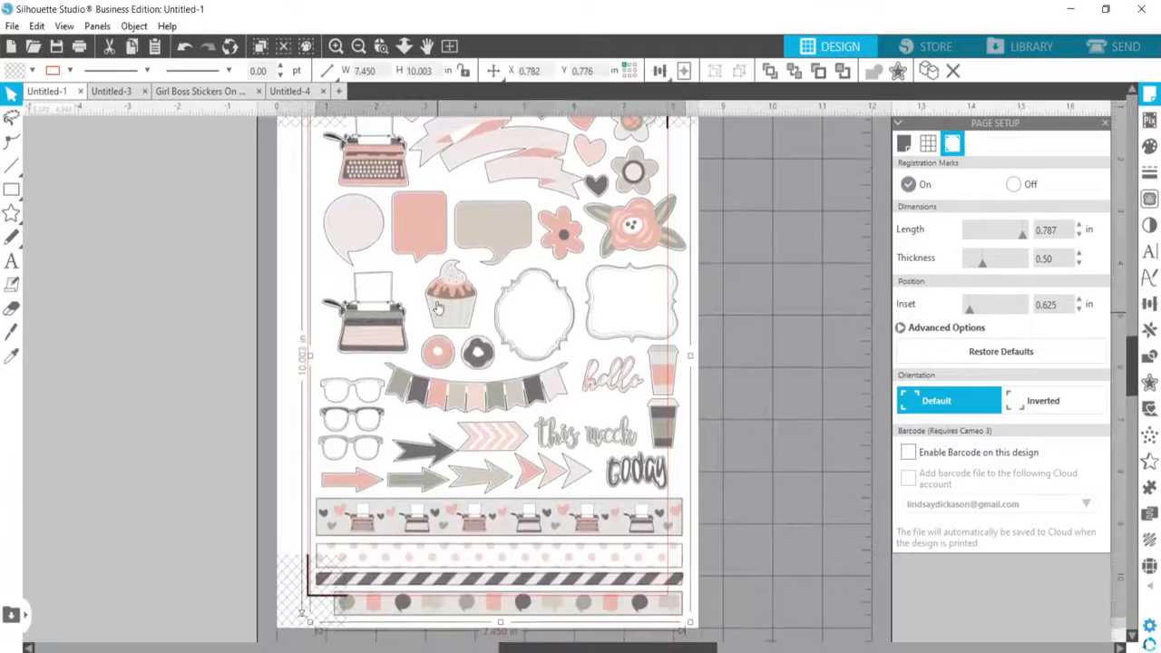
scroll(762, 241, "up", 2)
left_click(358, 46)
left_click_drag(318, 190, 679, 635)
left_click_drag(652, 214, 653, 210)
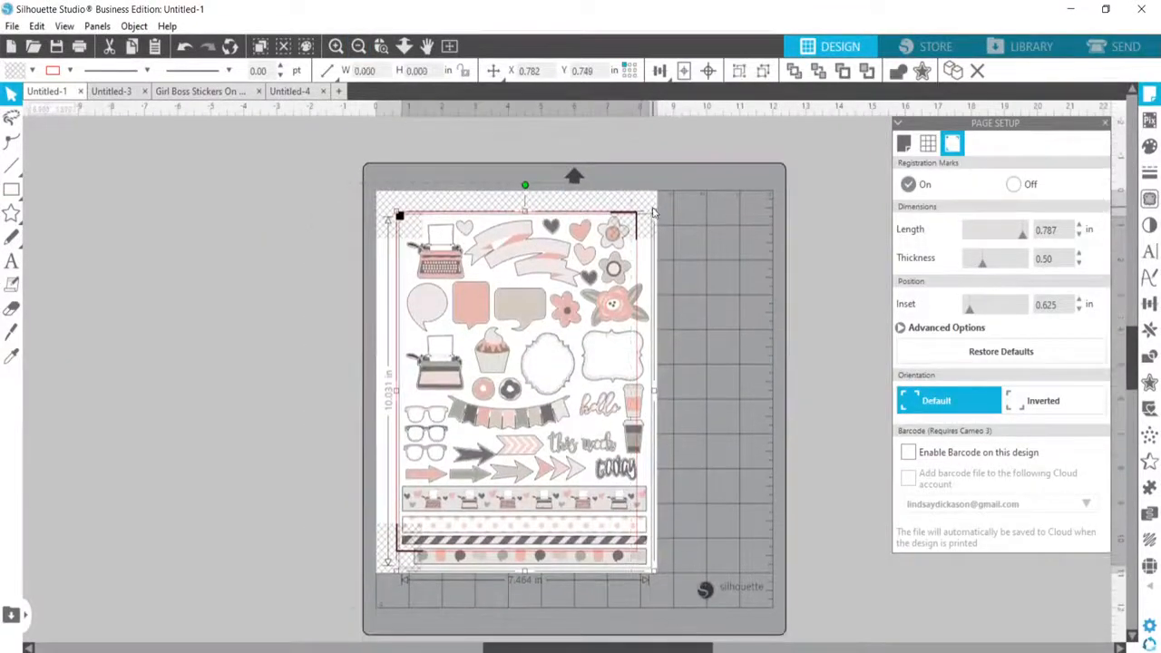
left_click(655, 218)
left_click_drag(273, 183, 693, 628)
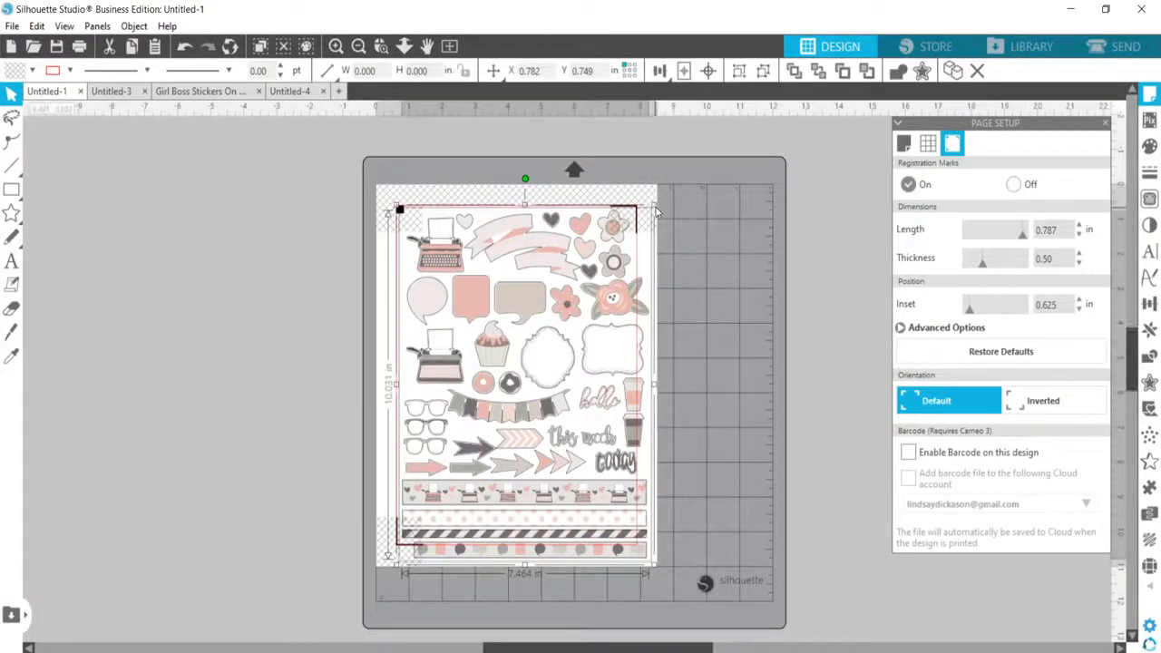
left_click_drag(655, 206, 637, 229)
left_click_drag(502, 399, 519, 378)
left_click_drag(655, 209, 635, 232)
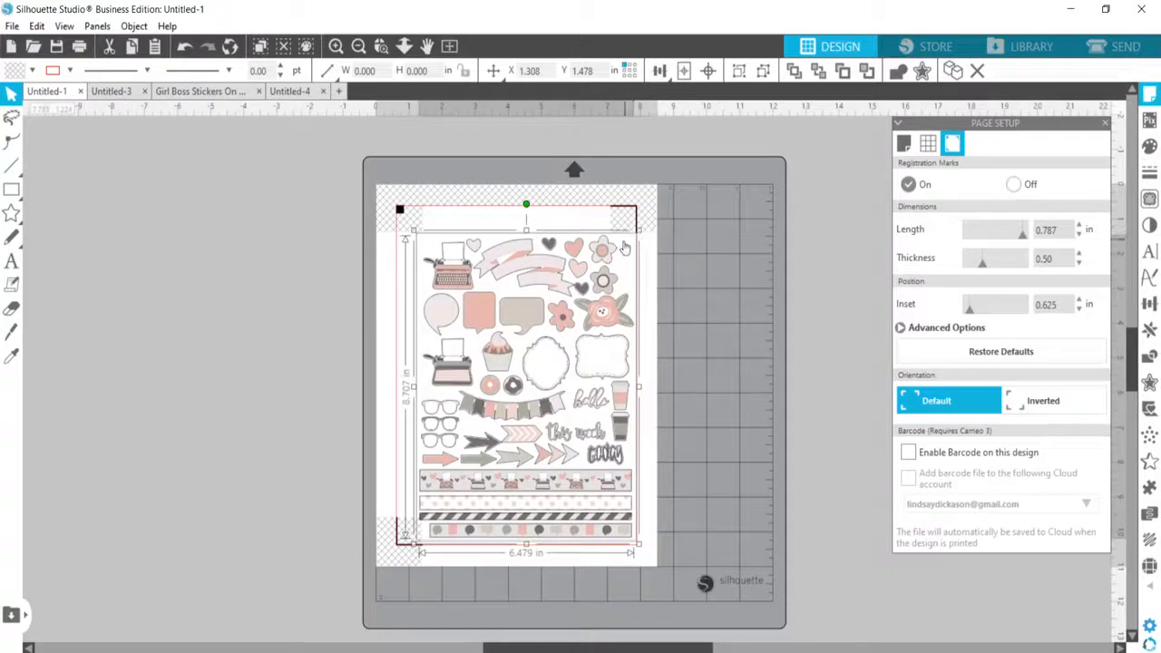
left_click_drag(599, 375, 597, 365)
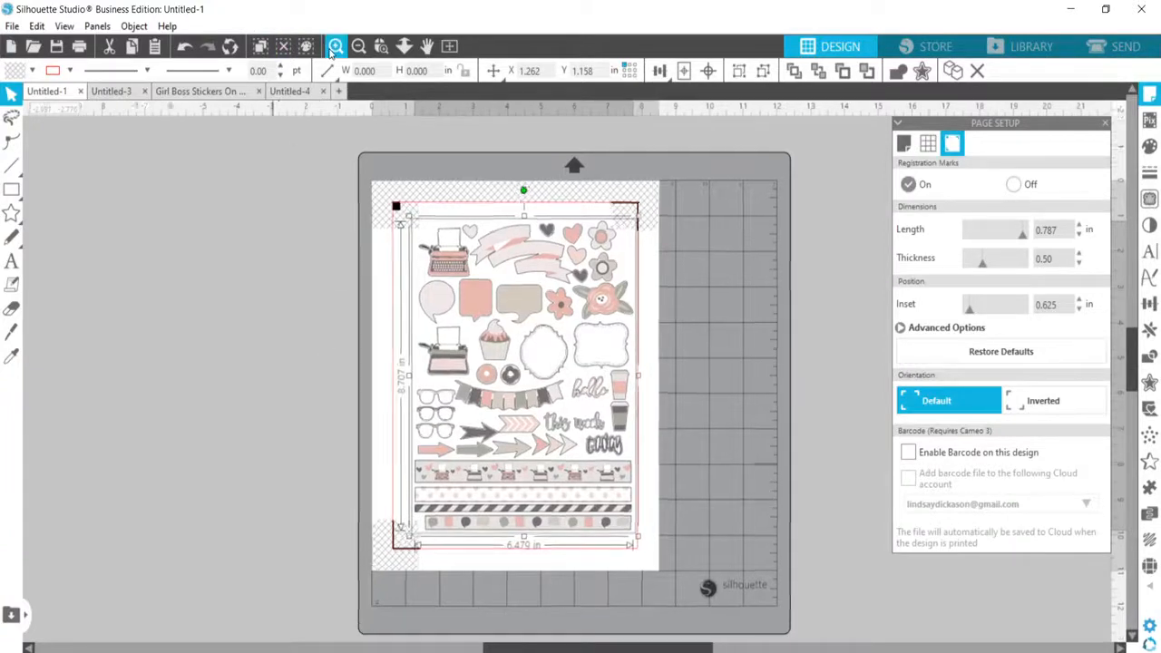
Move only the sticker artwork off the page to about X 10.23 in, Y -1.04 in, leaving the cut lines in place.
left_click(335, 47)
left_click(335, 46)
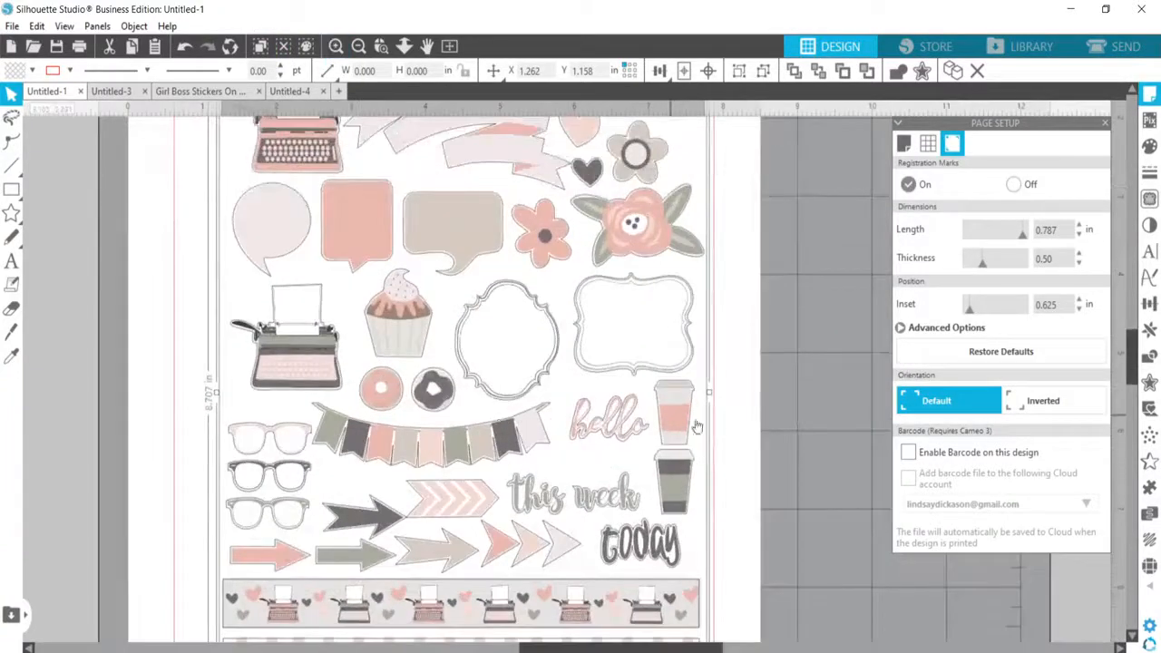
left_click(752, 437)
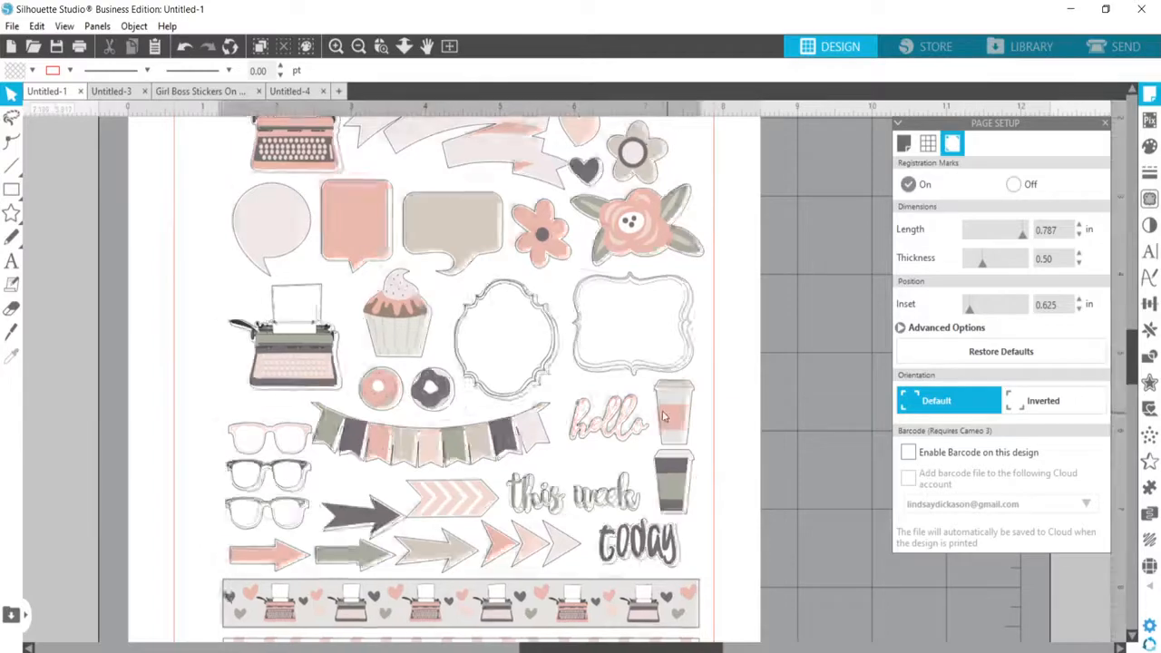
left_click_drag(665, 416, 943, 355)
left_click(787, 391)
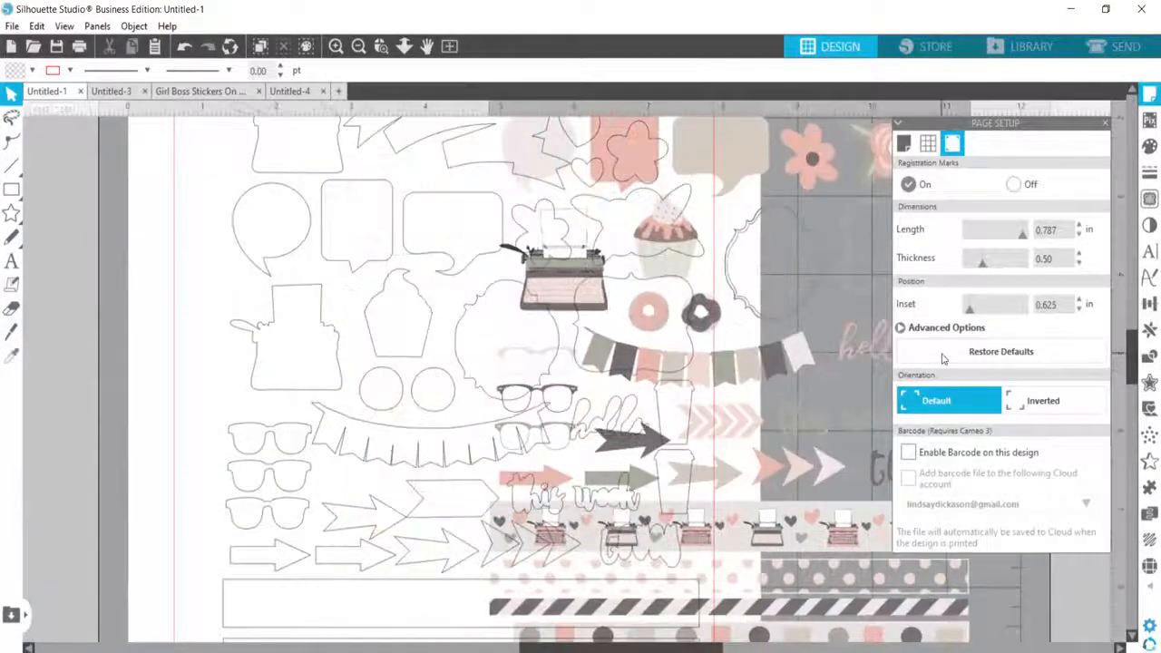
left_click_drag(731, 529, 885, 472)
left_click(702, 612)
left_click_drag(664, 648, 796, 647)
left_click_drag(472, 443, 723, 452)
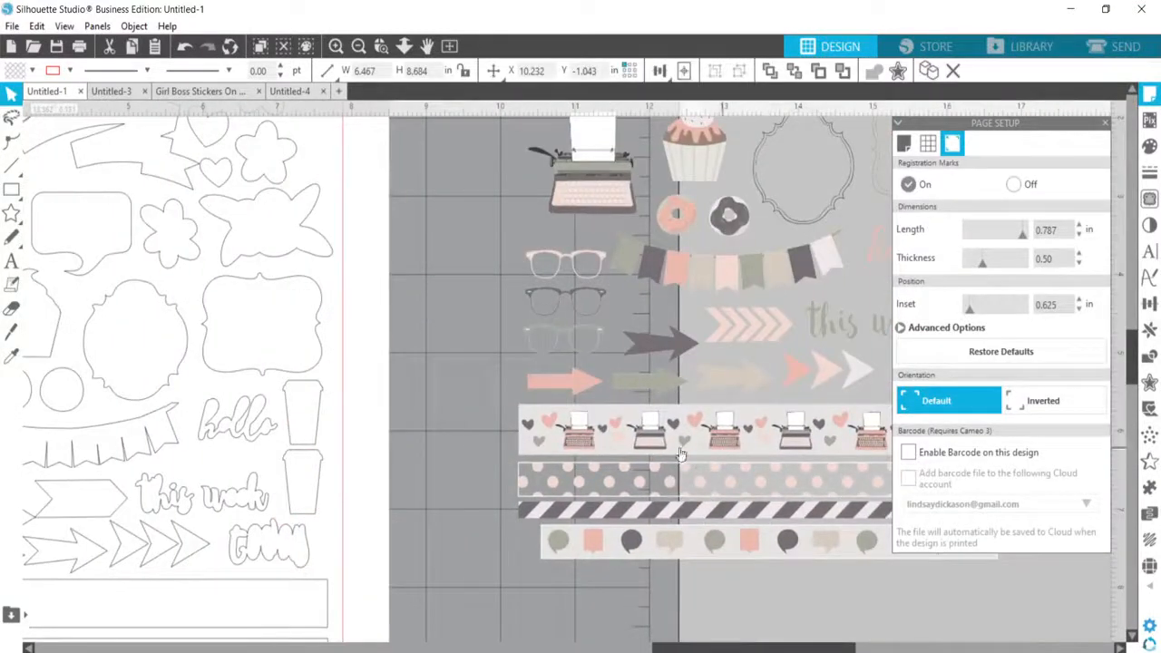
left_click(458, 527)
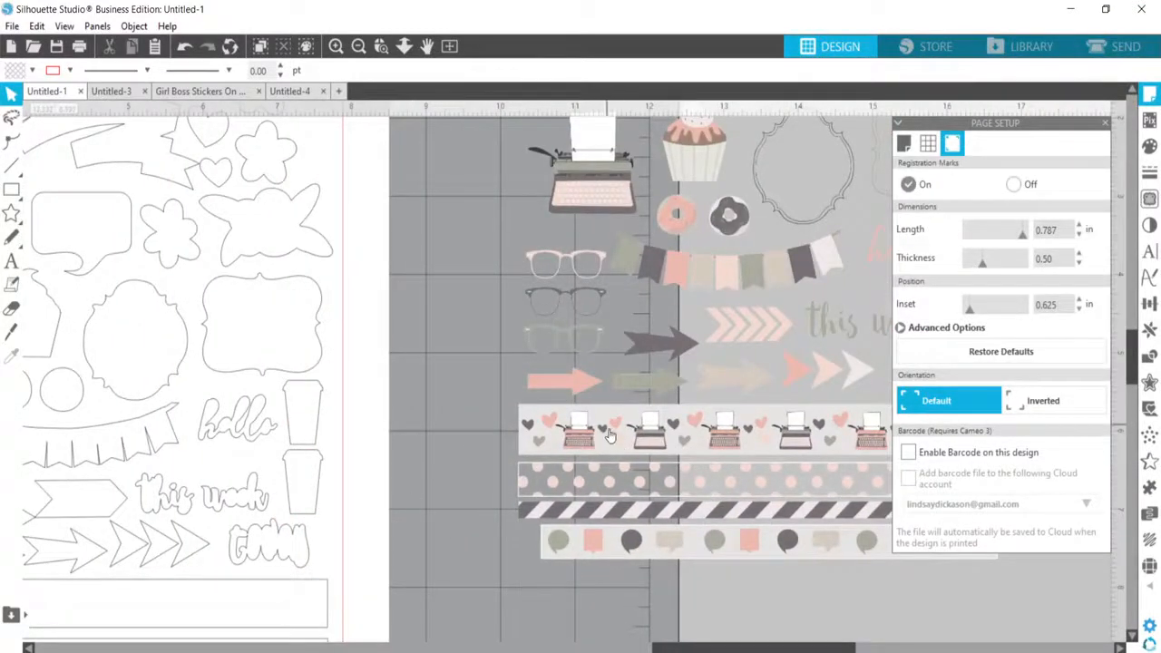
Ungroup the sticker cut lines into individual shapes and deselect them.
mouse_move(319, 399)
left_mouse_down()
mouse_move(382, 384)
mouse_move(325, 393)
left_mouse_up()
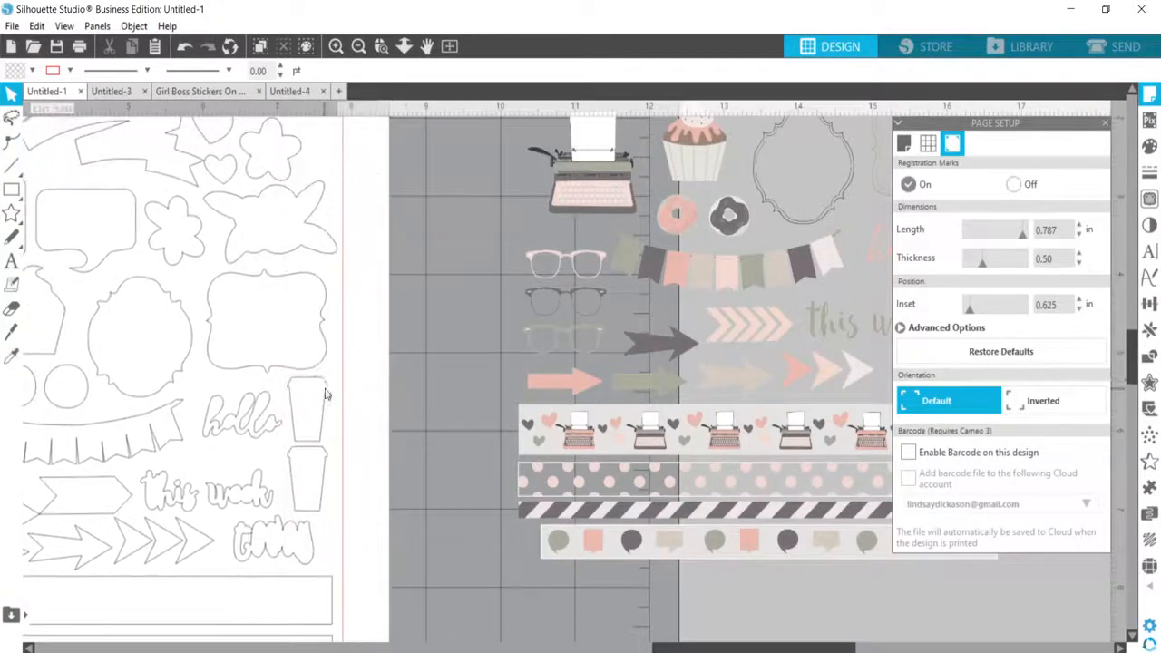
right_click(317, 368)
left_click(377, 475)
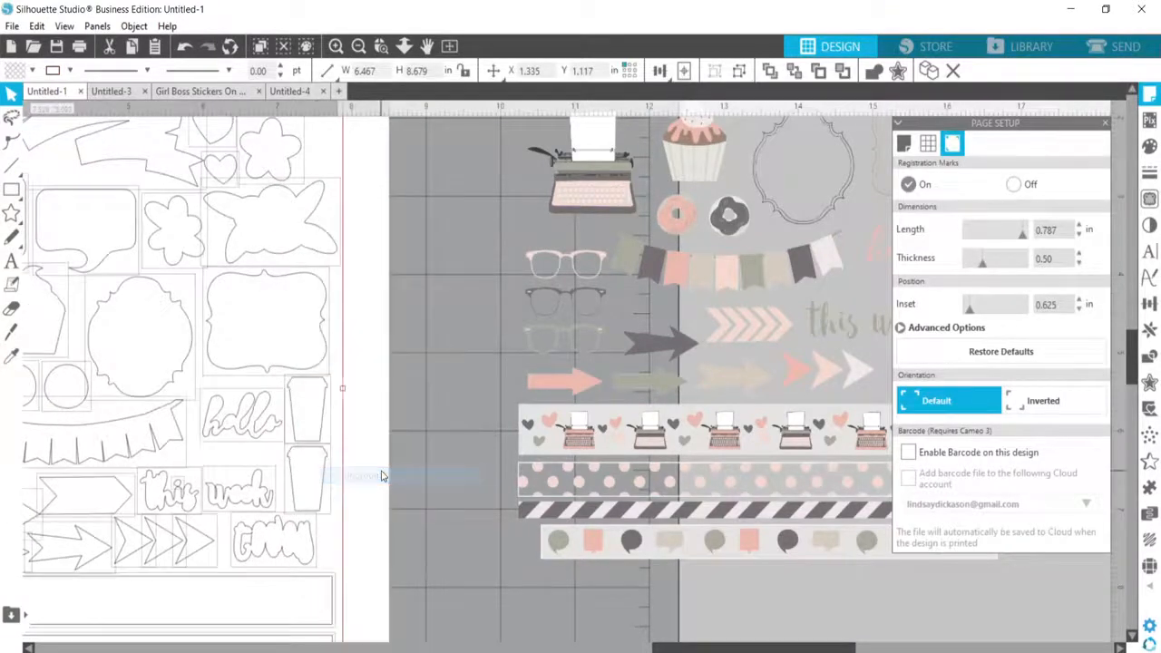
left_click(422, 430)
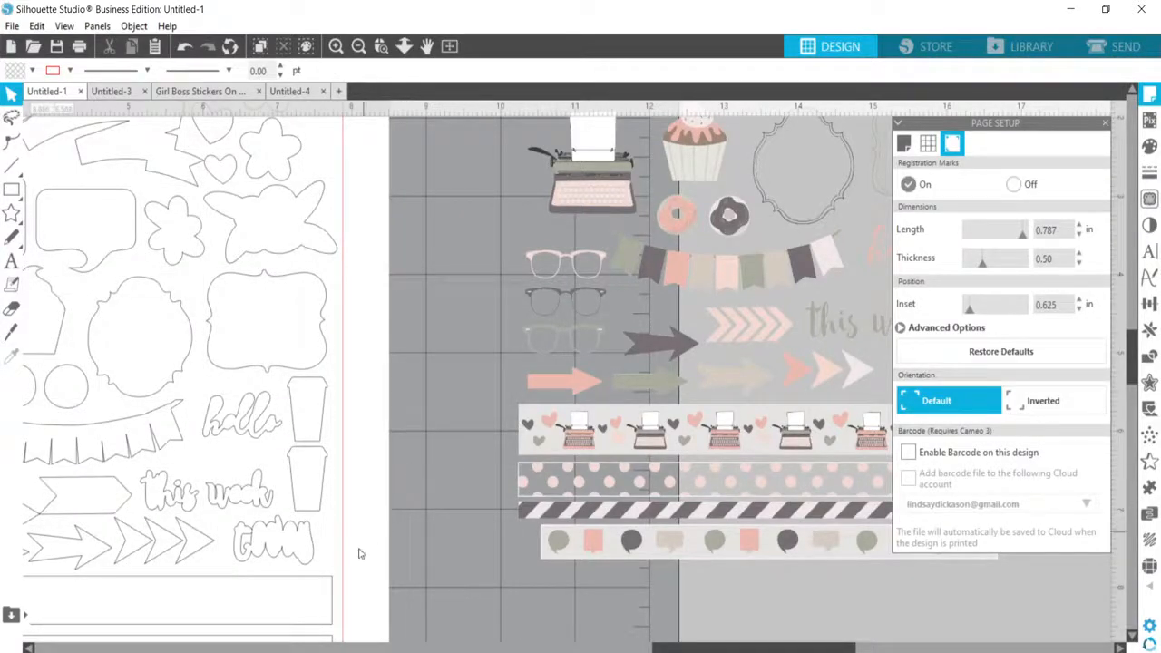
Move the upper coffee cup's cut line off the page and back above the lower cup.
left_click_drag(319, 394, 405, 375)
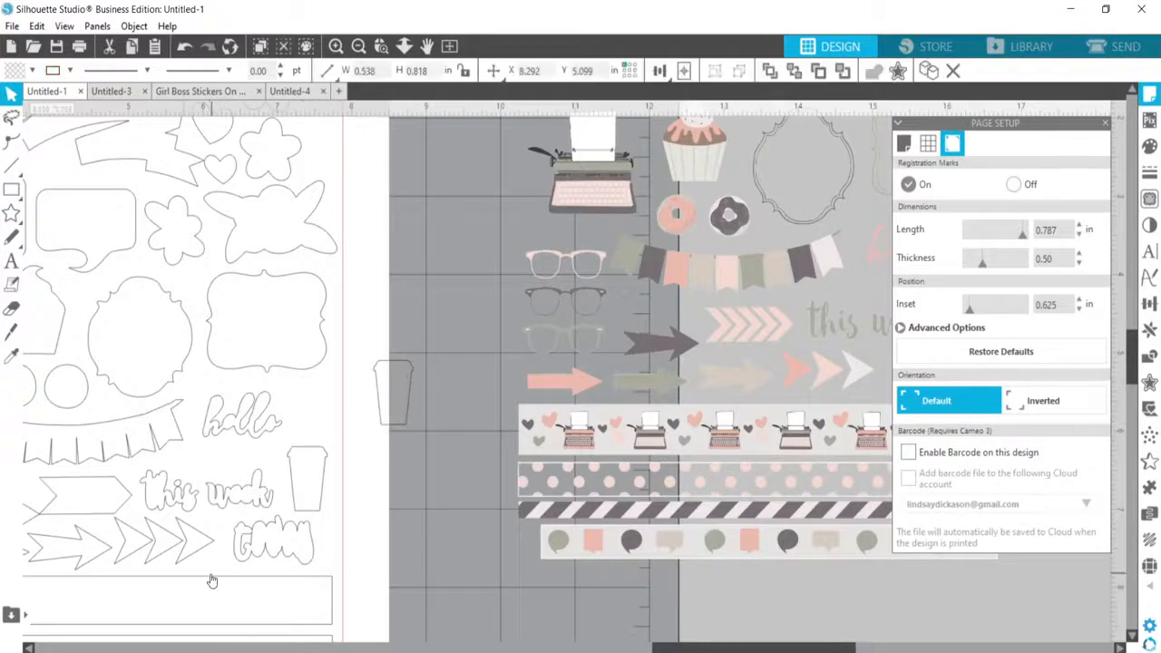
left_click_drag(679, 650, 561, 647)
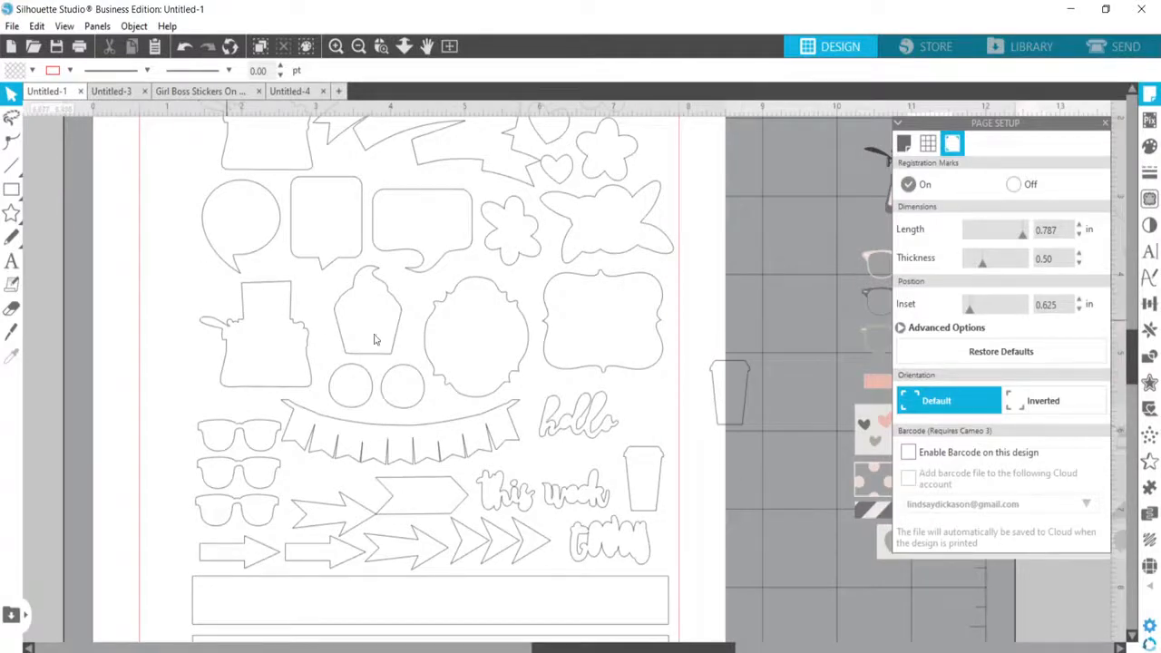
left_click_drag(740, 370, 646, 410)
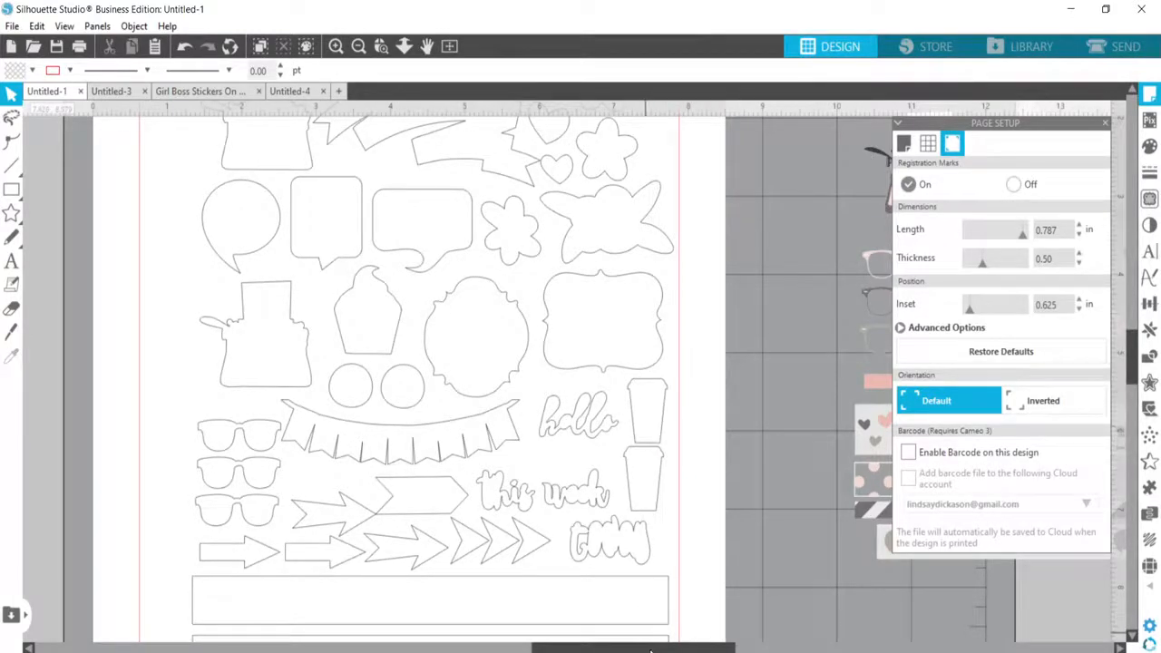
Move the sticker artwork closer to the page, about X 8.5 in, Y -0.68 in, and check whether it can be ungrouped.
left_click_drag(650, 649, 734, 650)
left_click_drag(599, 476, 566, 476)
right_click(673, 361)
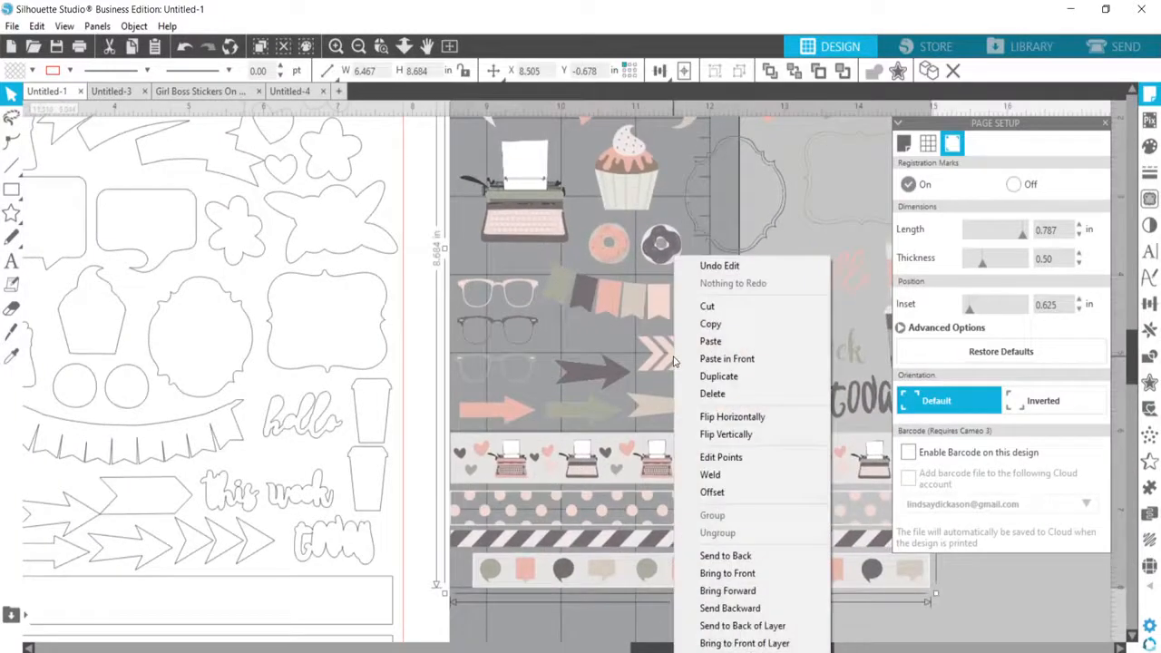
left_click(591, 471)
right_click(679, 298)
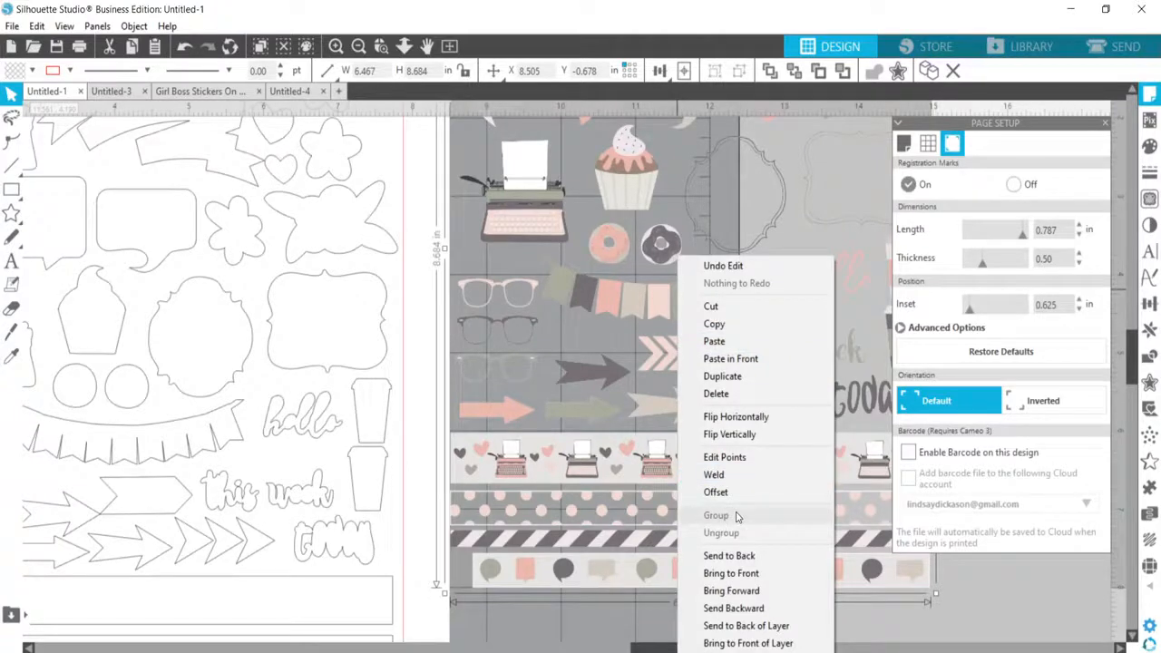
Close Page Setup and undo the artwork and cut line moves and the ungrouping until the artwork is back on its cut lines.
left_click(183, 50)
left_click(183, 50)
left_click(182, 50)
left_click(182, 50)
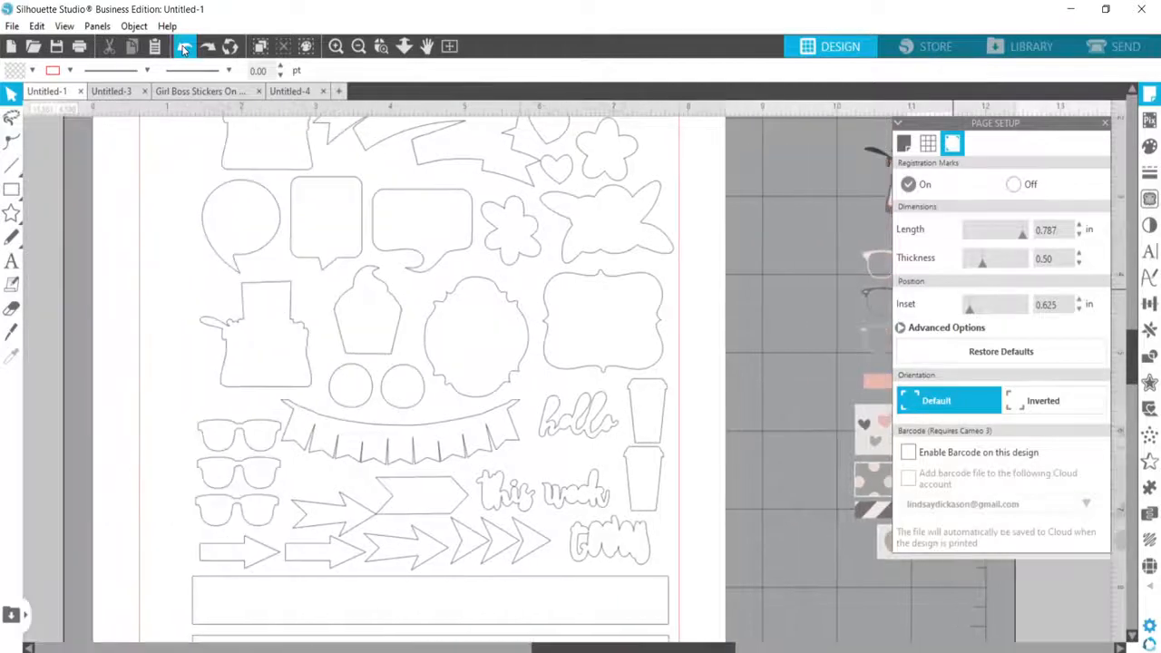
left_click(1106, 123)
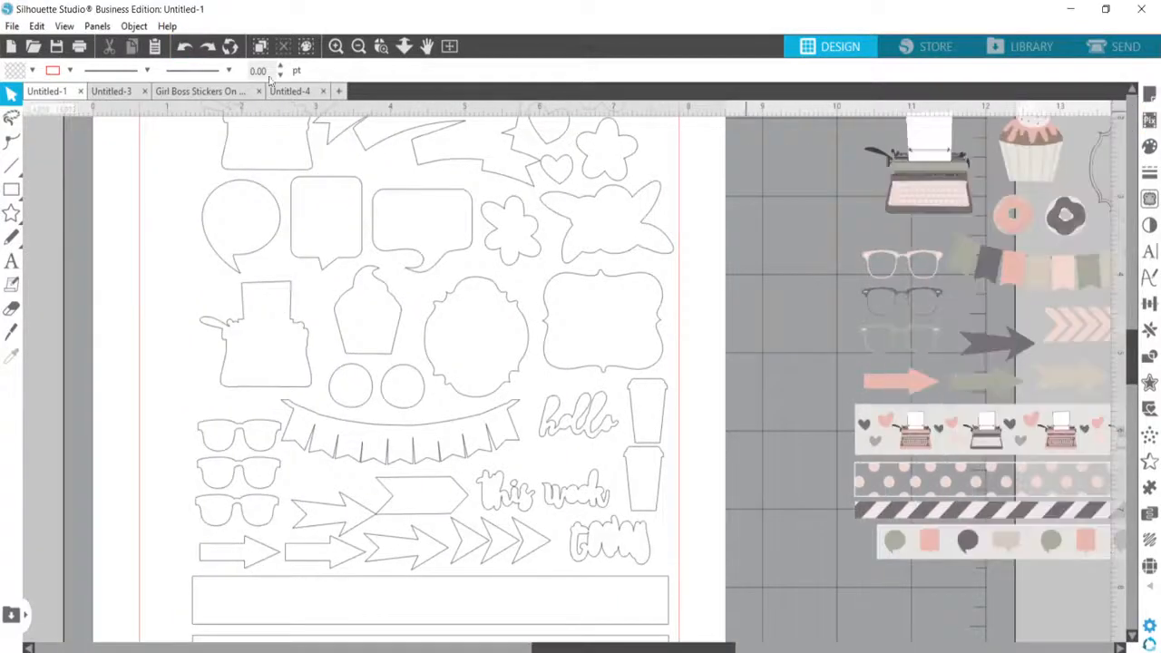
left_click(185, 47)
left_click(185, 47)
left_click(185, 47)
left_click(184, 47)
left_click(185, 47)
left_click(184, 47)
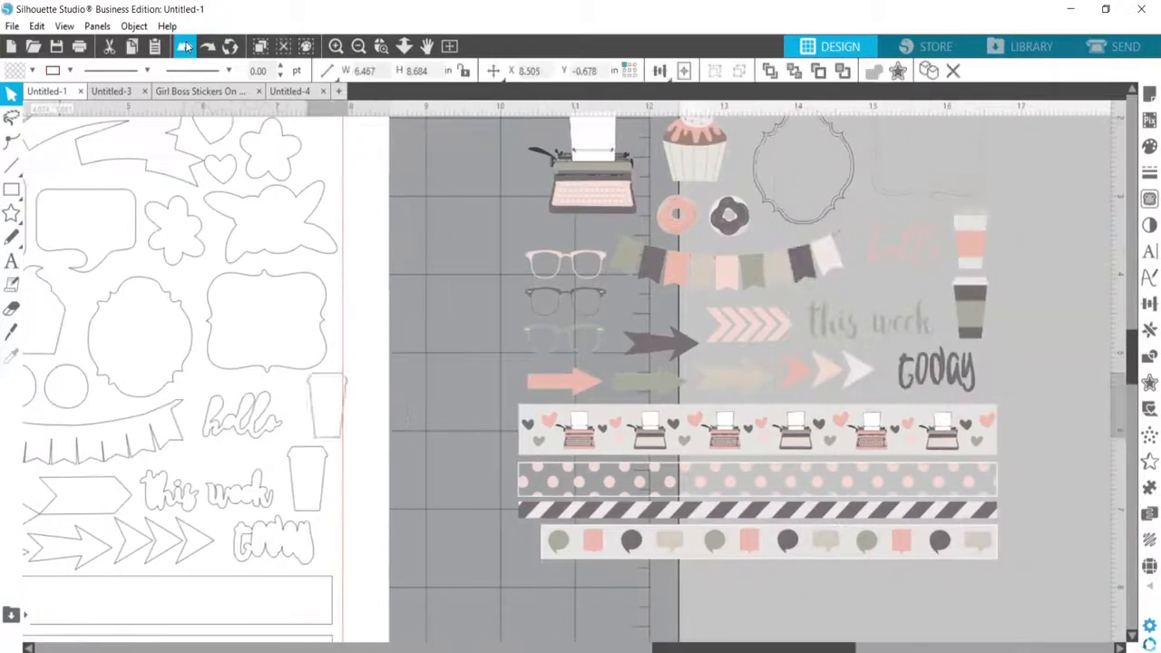
left_click(184, 48)
left_click(184, 47)
left_click(184, 47)
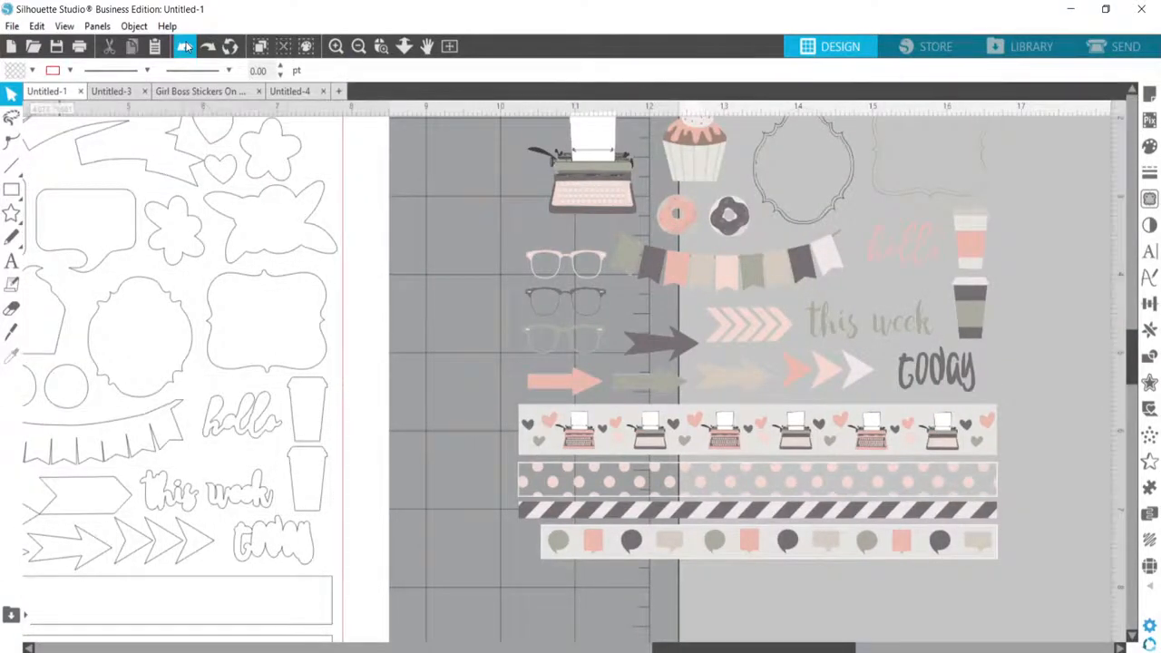
left_click(184, 47)
left_click(184, 47)
left_click(184, 47)
left_click(184, 47)
left_click(184, 47)
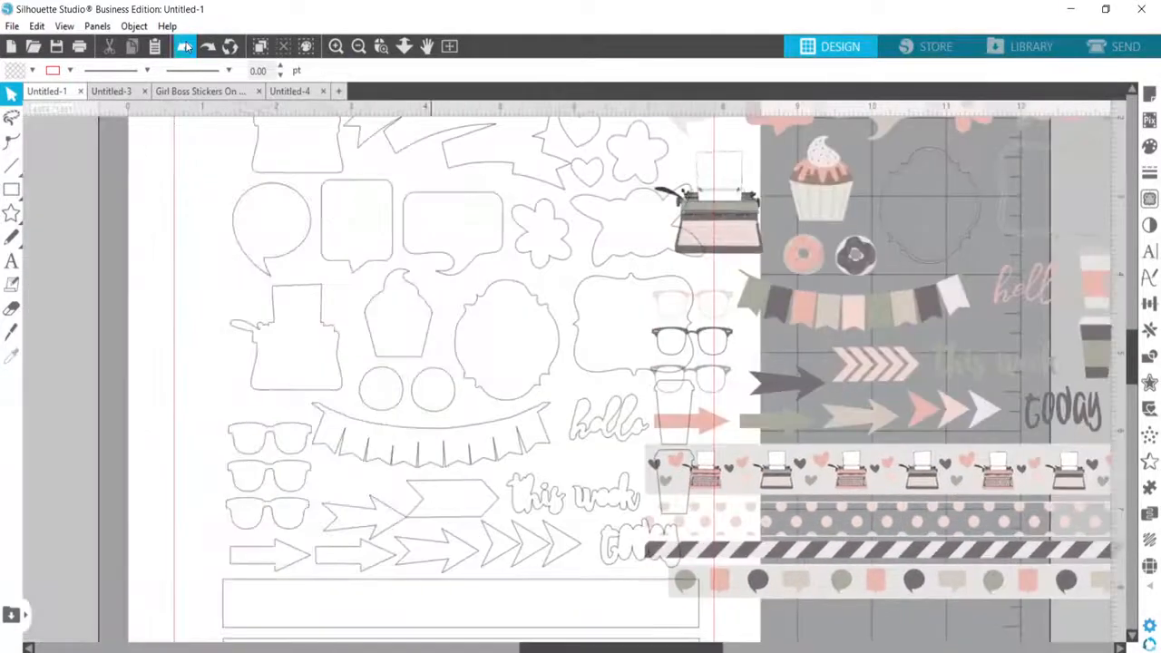
left_click(184, 47)
left_click(184, 47)
left_click(185, 47)
left_click(184, 48)
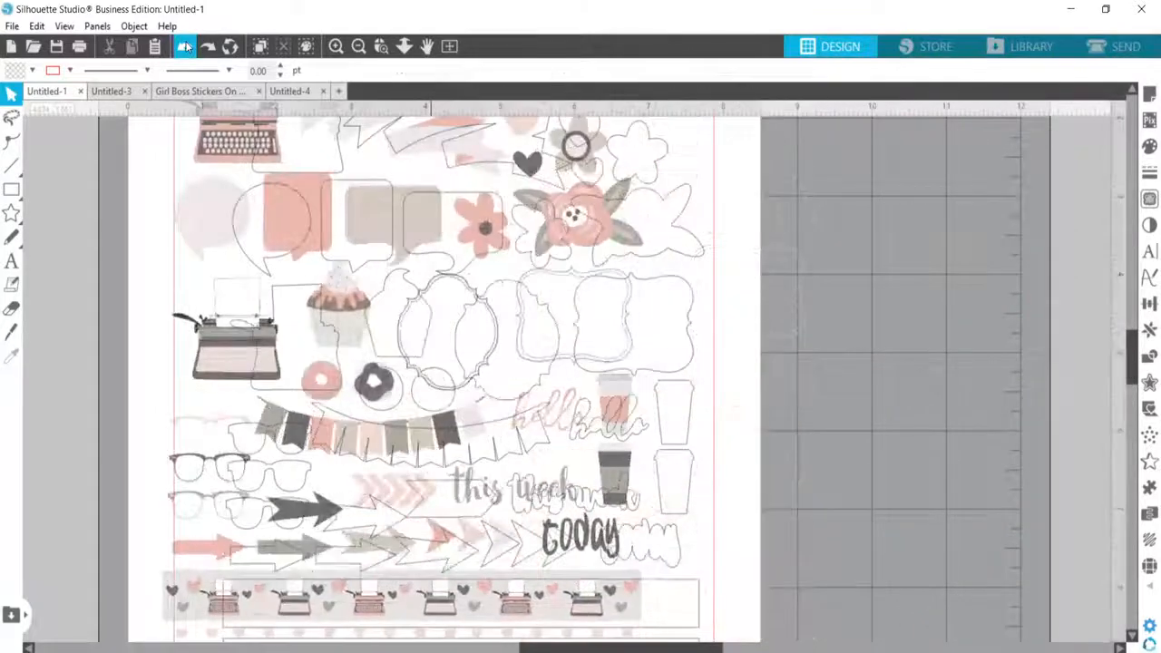
left_click(185, 47)
left_click(185, 47)
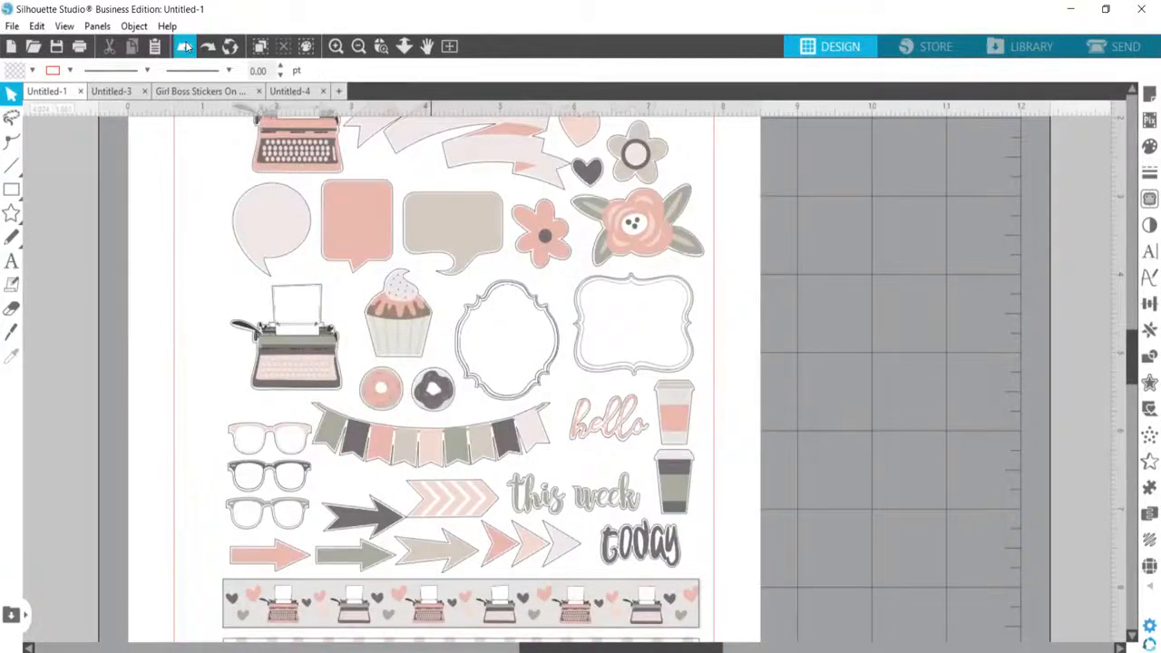
Select the whole sticker sheet, ungroup the cut lines, and try to crop the artwork to them.
left_click(360, 47)
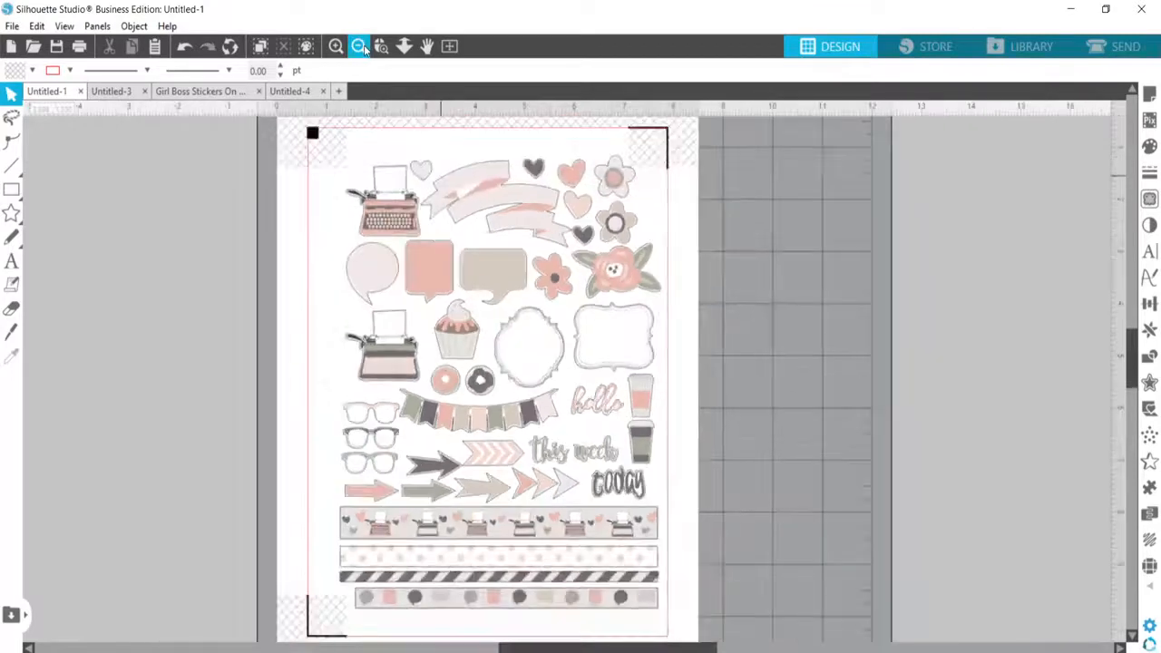
left_click(360, 47)
left_click_drag(335, 173, 706, 581)
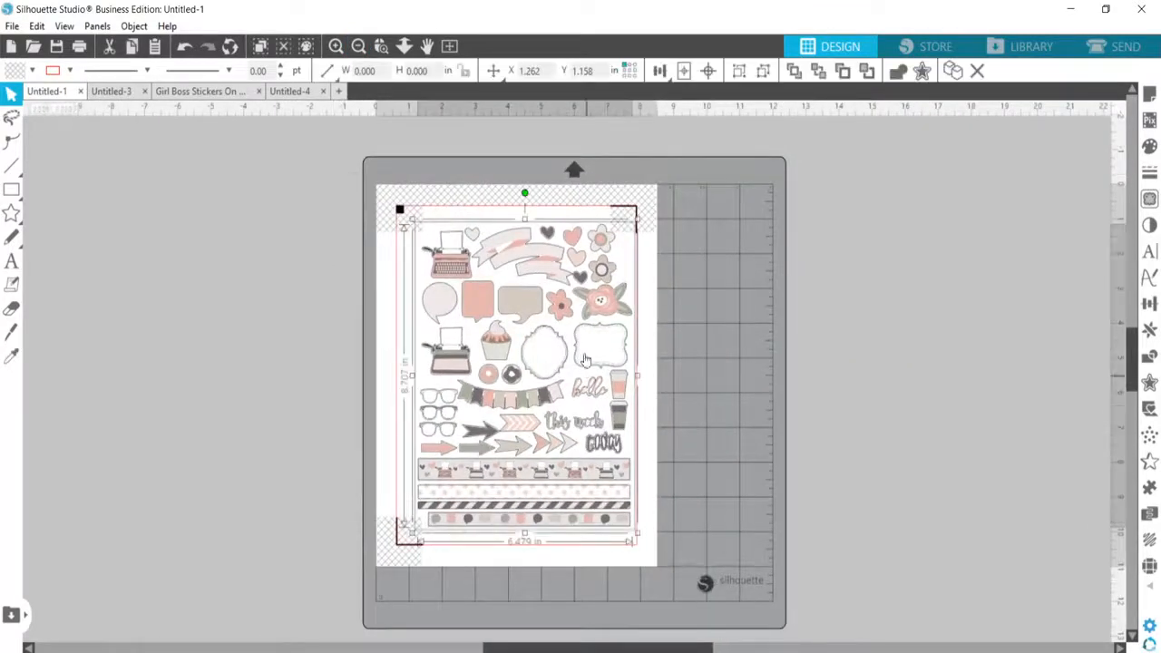
right_click(564, 272)
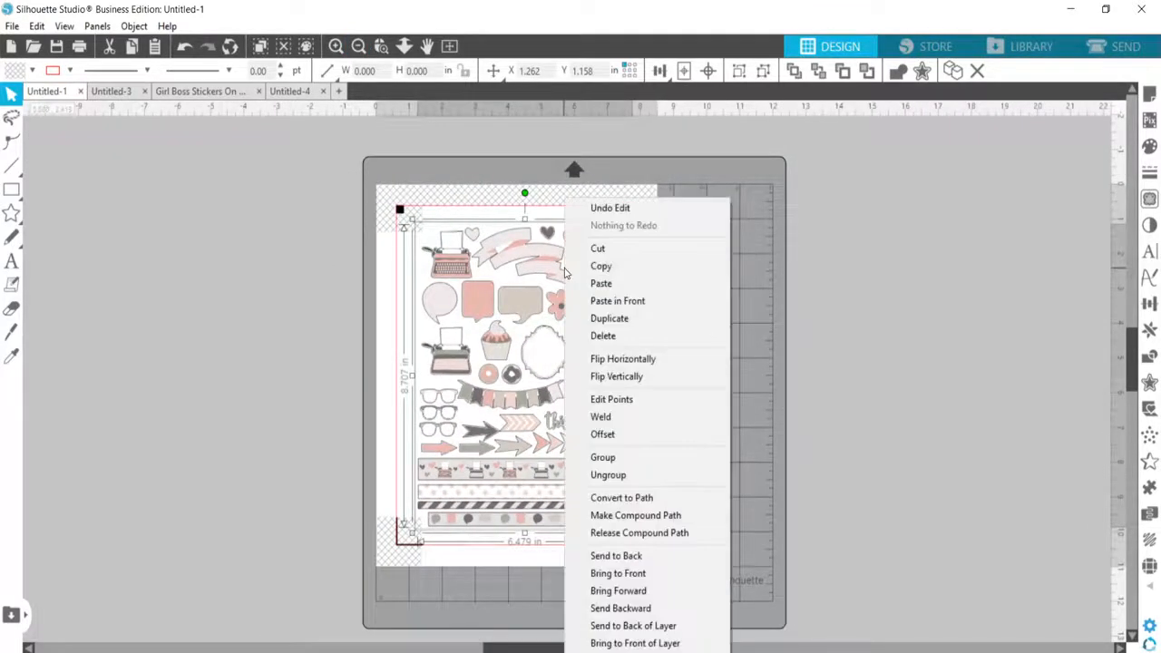
left_click(673, 485)
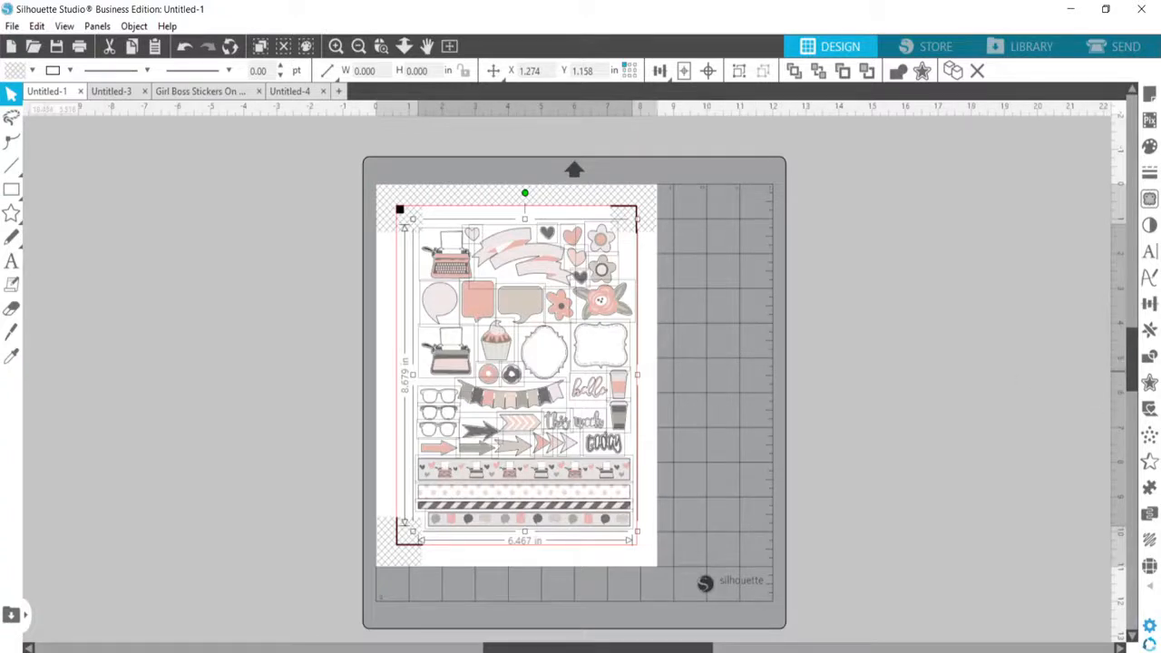
left_click(1152, 361)
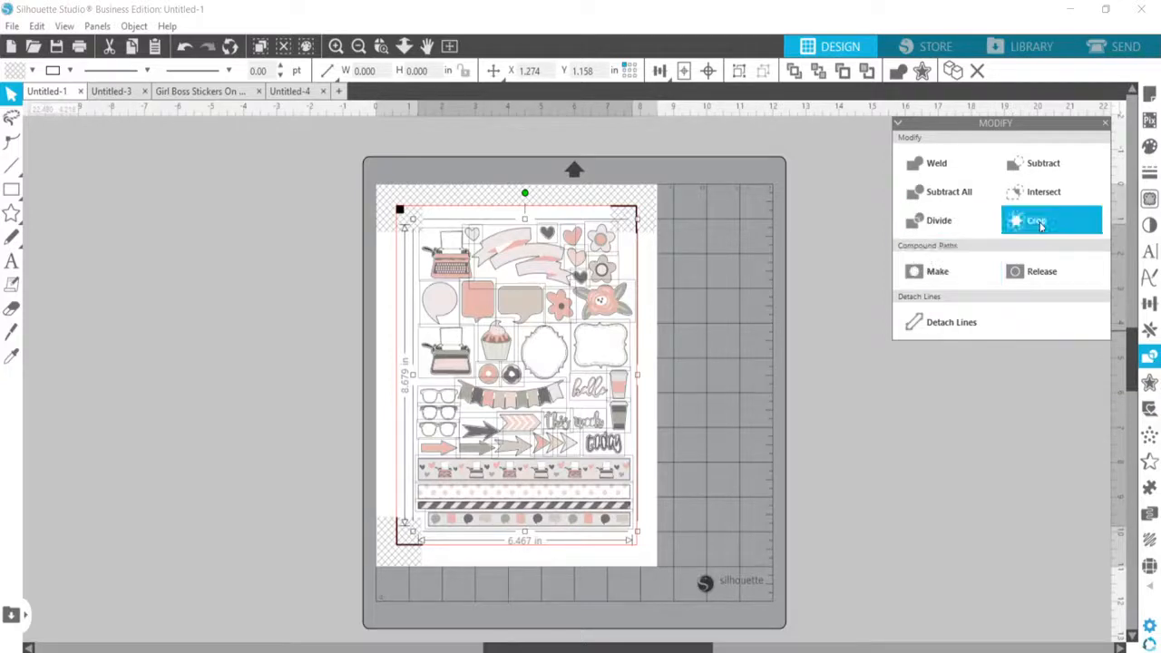
left_click(1040, 226)
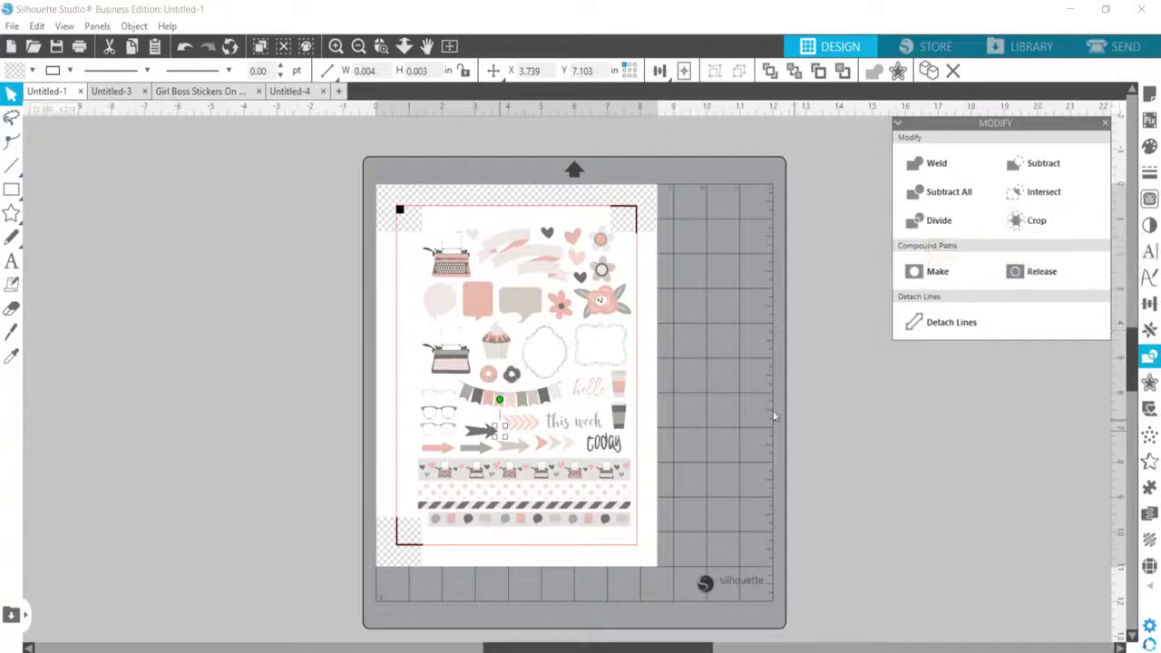
Delete the tiny leftover shape at the dark arrow's tip and move the cropped artwork to about X 0.88 in, Y 1.20 in to check its grouping.
left_click(335, 48)
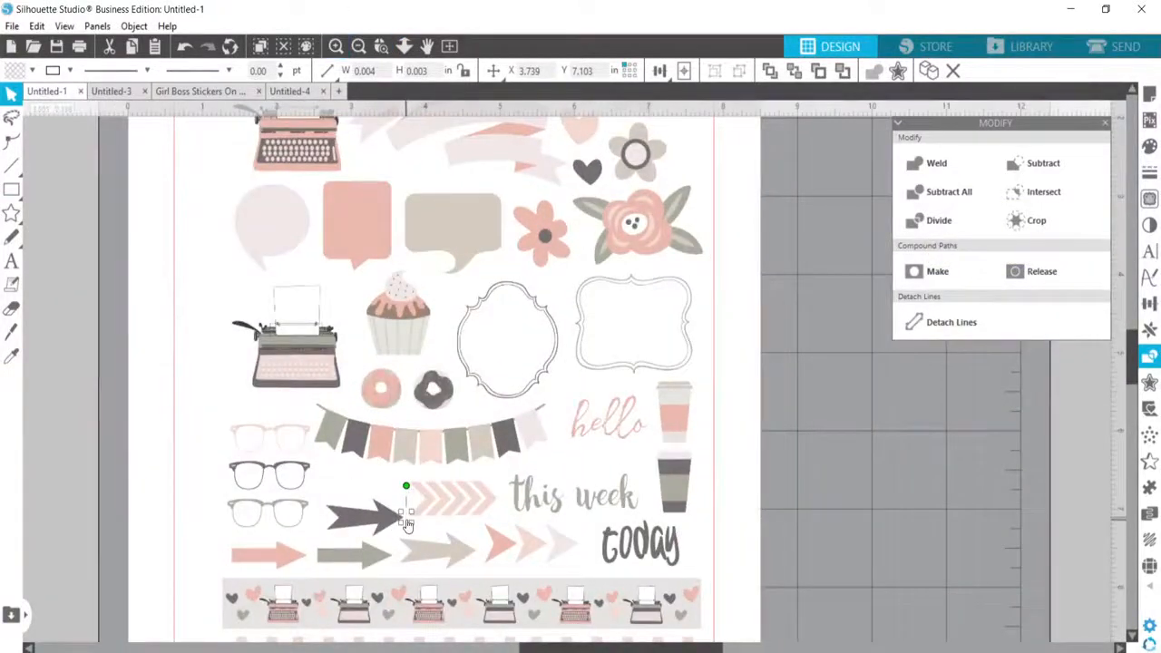
key("Delete")
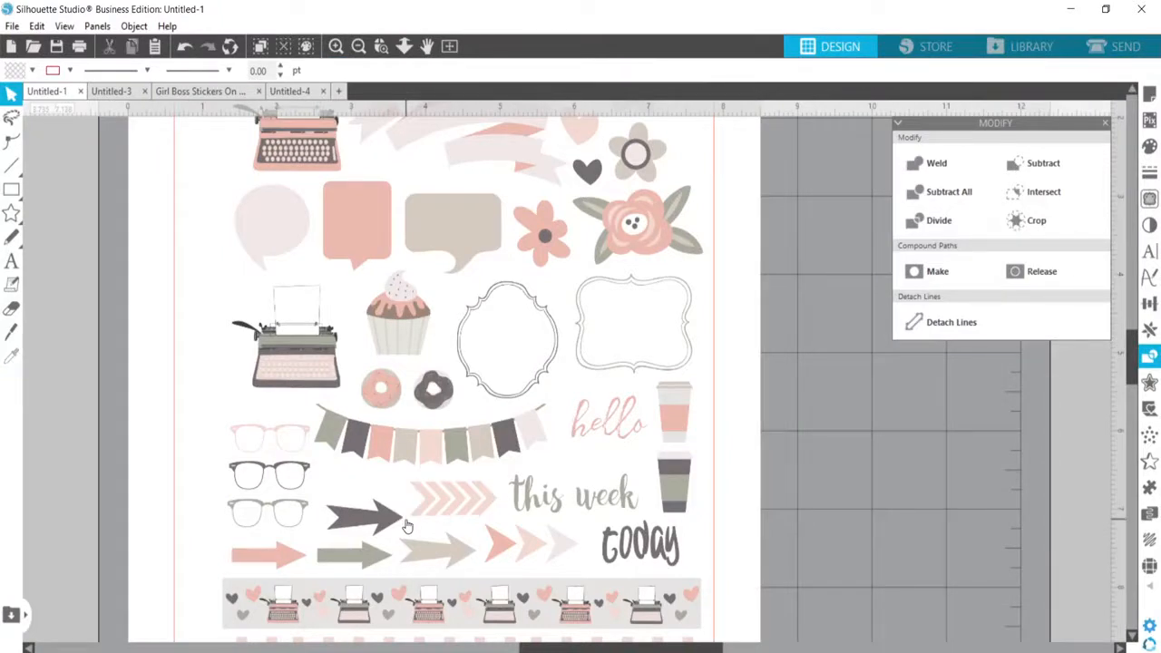
left_click_drag(536, 387, 508, 387)
right_click(509, 388)
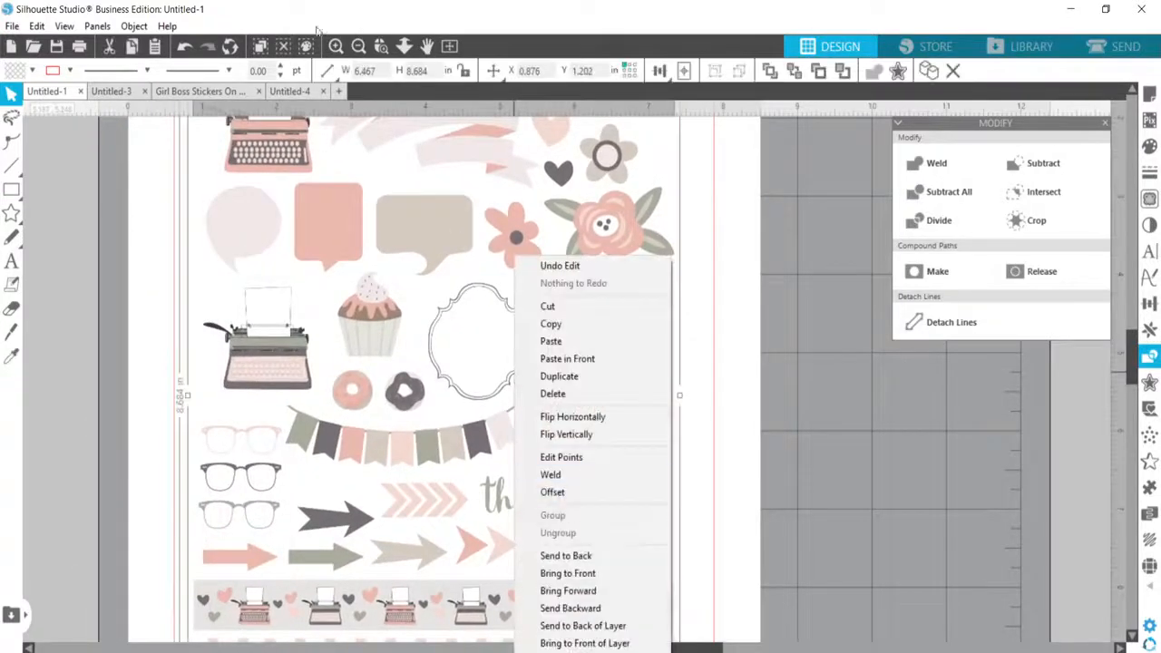
Undo the artwork move, the leftover shape's deletion, the crop and the cut line ungrouping.
left_click(183, 47)
left_click(184, 47)
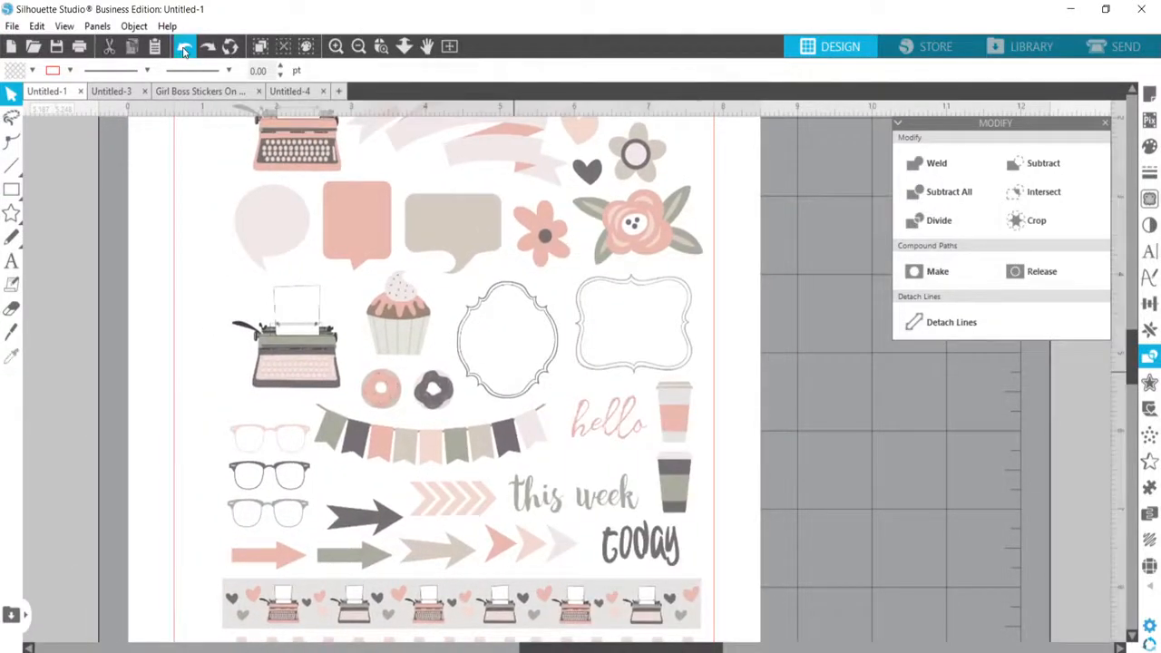
left_click(184, 47)
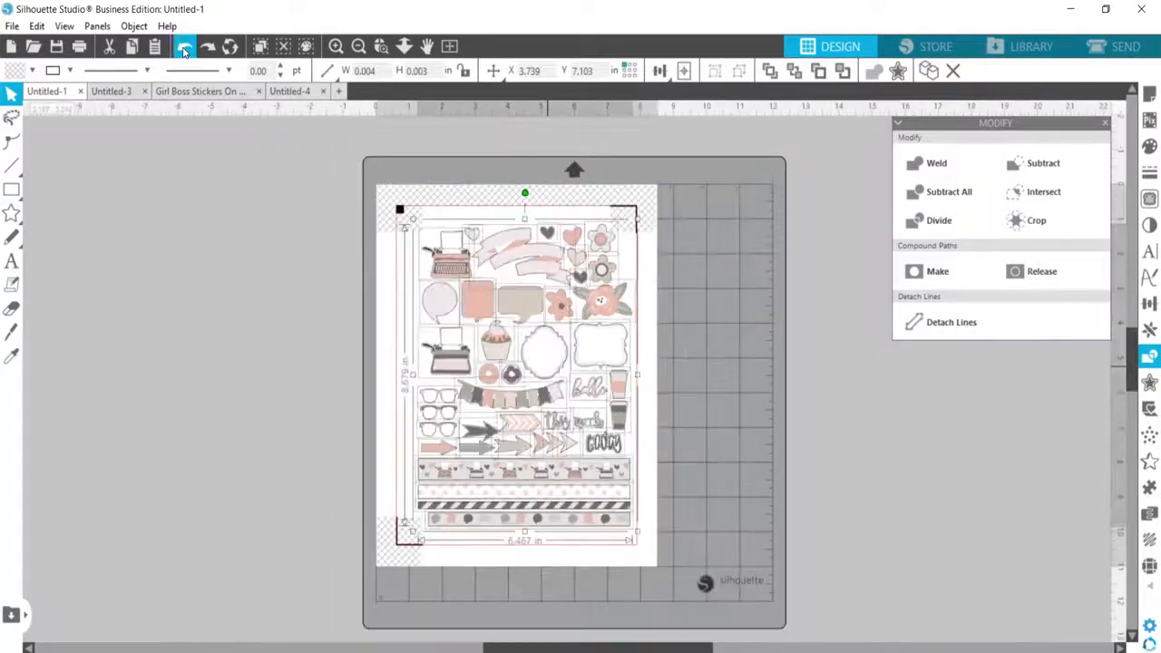
left_click(183, 48)
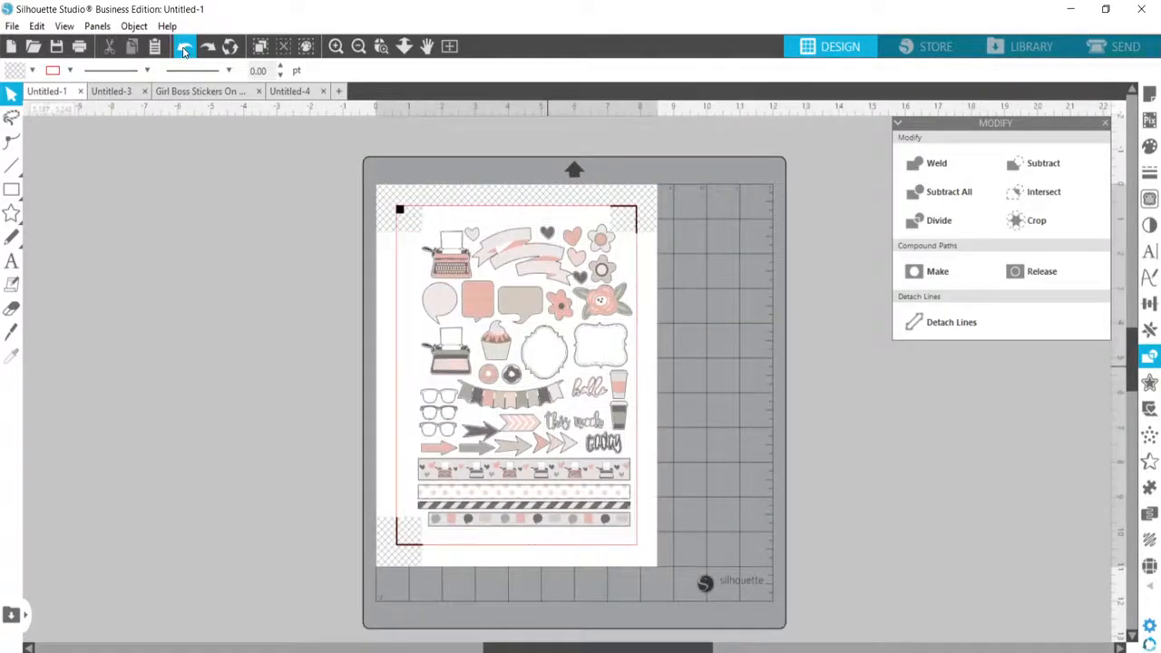
left_click(184, 47)
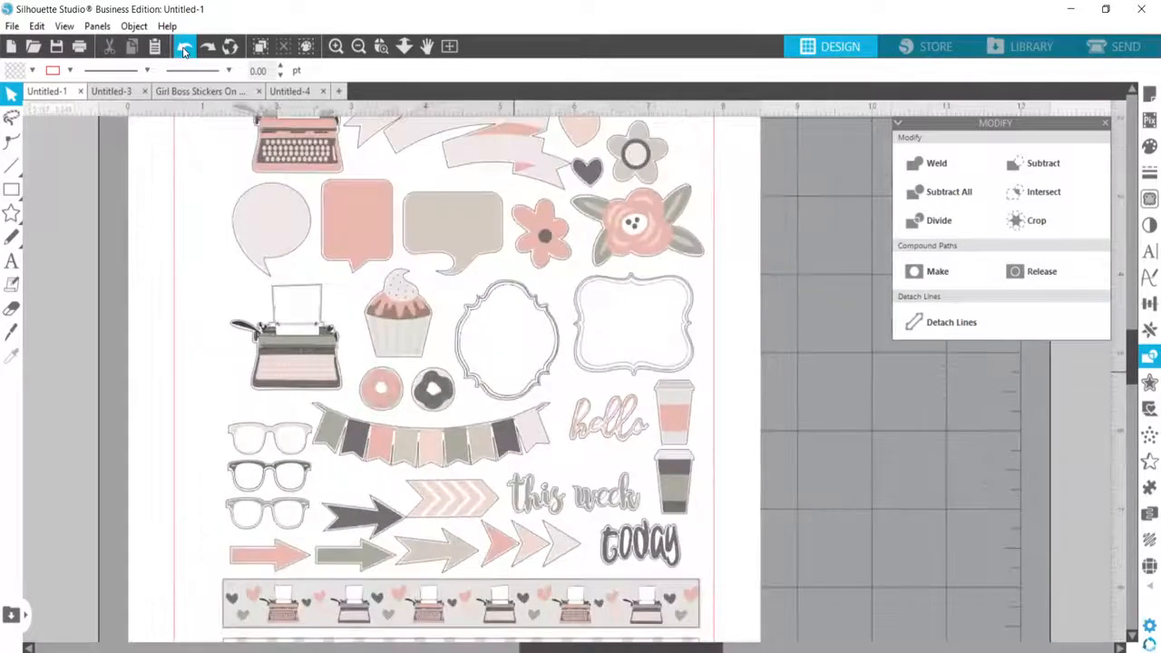
Nudge the artwork off its cut lines, undo the move, and check whether the artwork alone can be ungrouped.
mouse_move(458, 234)
left_mouse_down()
mouse_move(446, 232)
mouse_move(463, 236)
left_mouse_up()
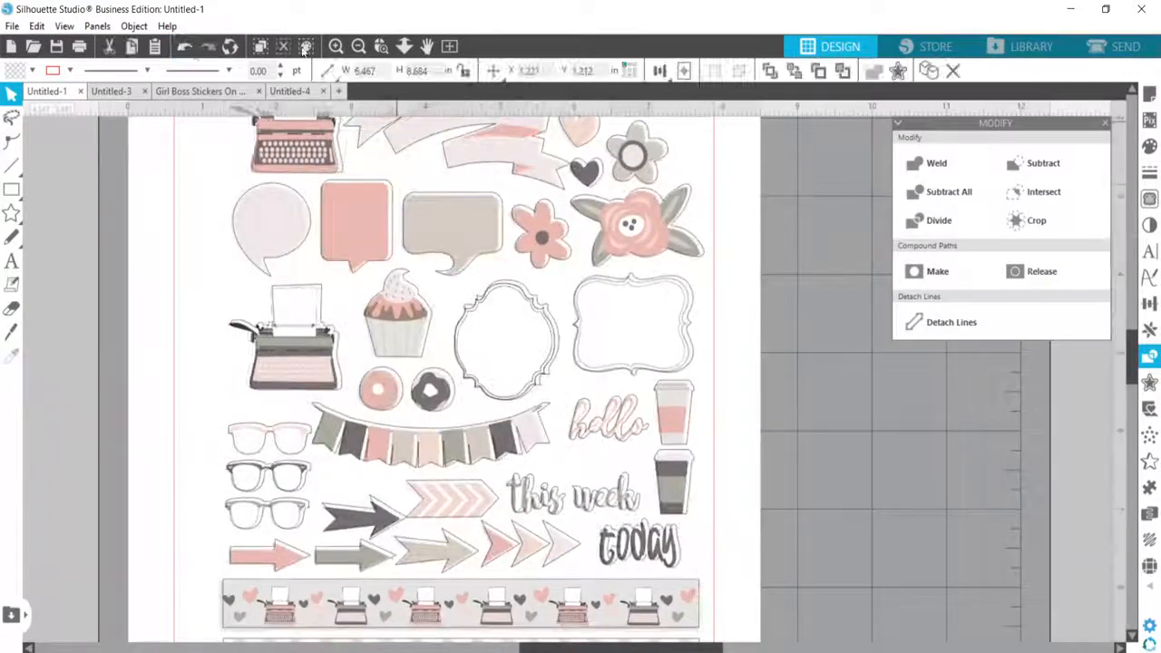
left_click(185, 48)
left_click(259, 45)
left_click(359, 45)
right_click(392, 204)
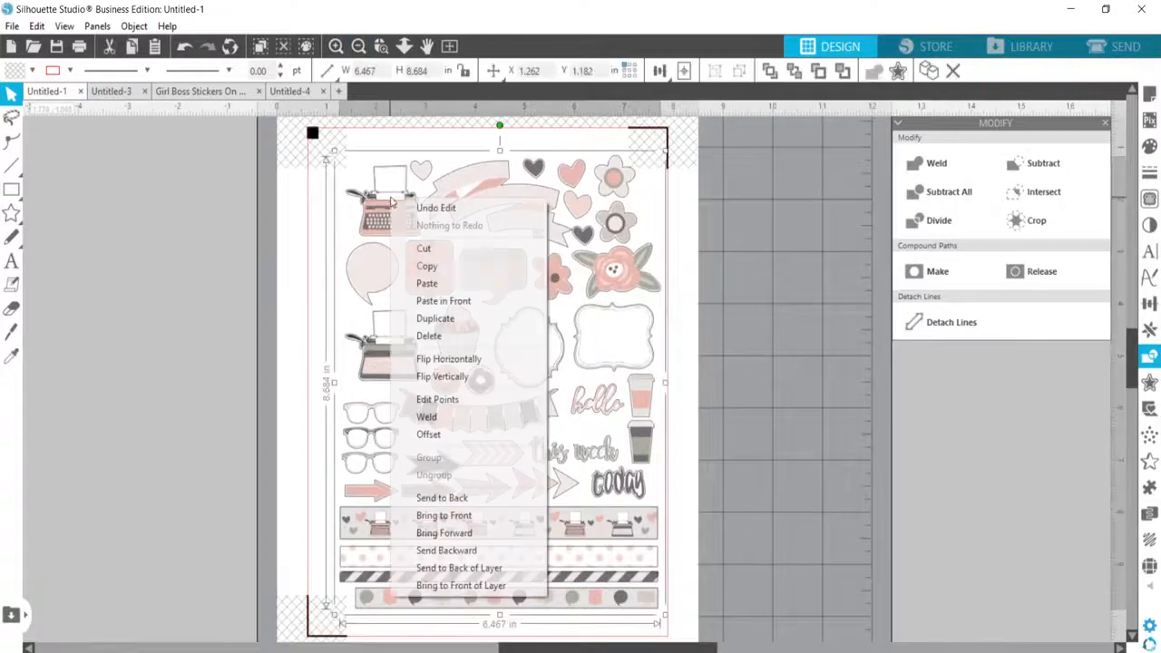
left_click(290, 292)
Select the artwork with its cut lines, ungroup the cut lines into individual shapes, and deselect everything.
left_click_drag(311, 146, 386, 228)
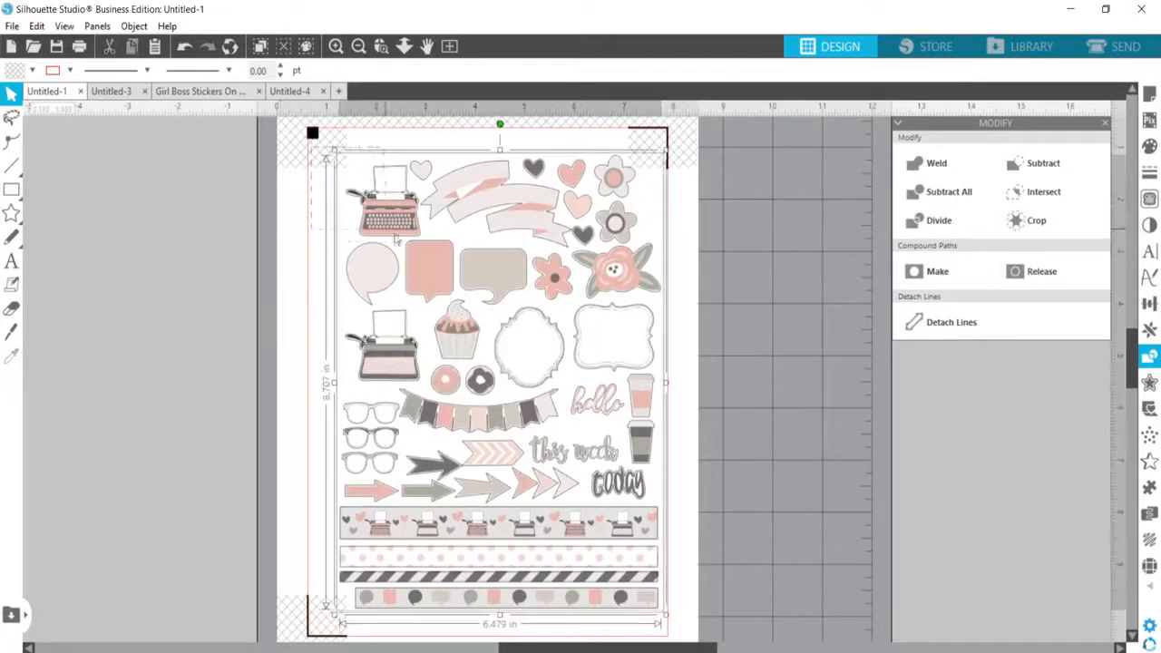
right_click(402, 200)
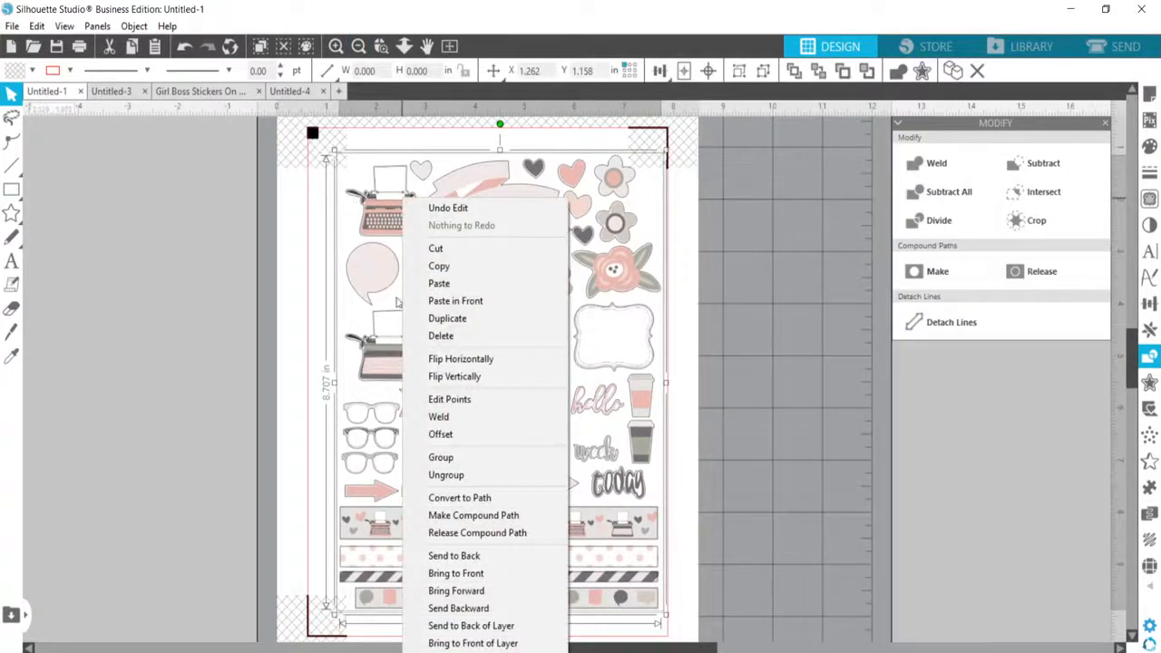
left_click(449, 474)
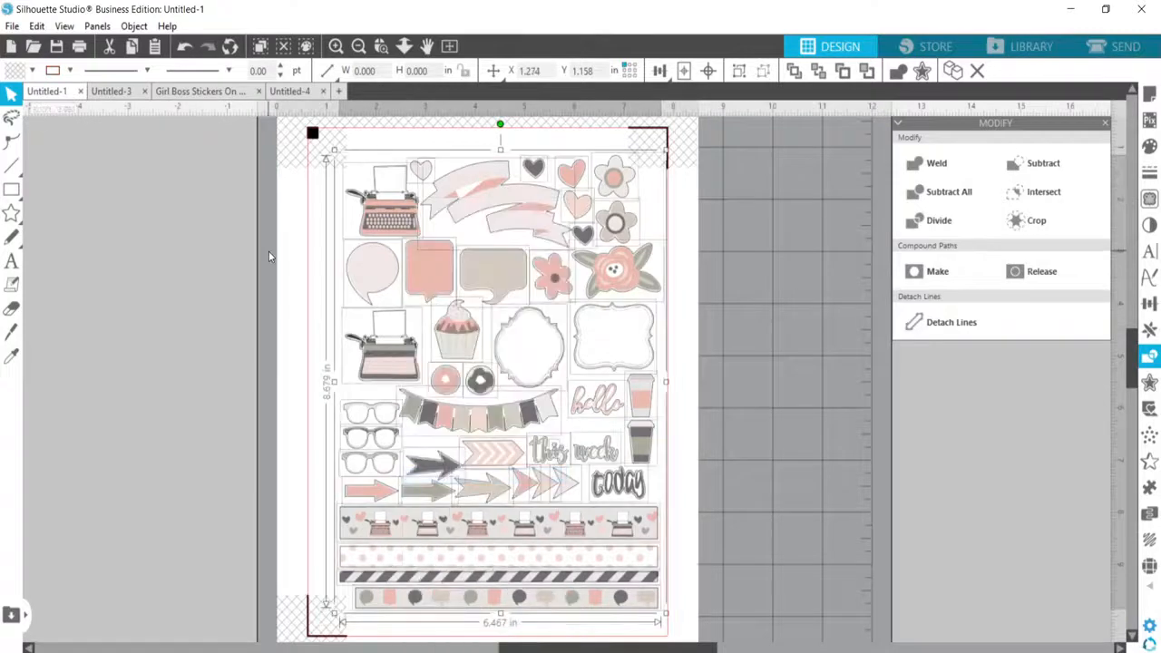
left_click(269, 252)
Select all the artwork and ungrouped cut lines and crop the artwork into separate stickers, ending with nothing selected.
left_click_drag(315, 134, 733, 648)
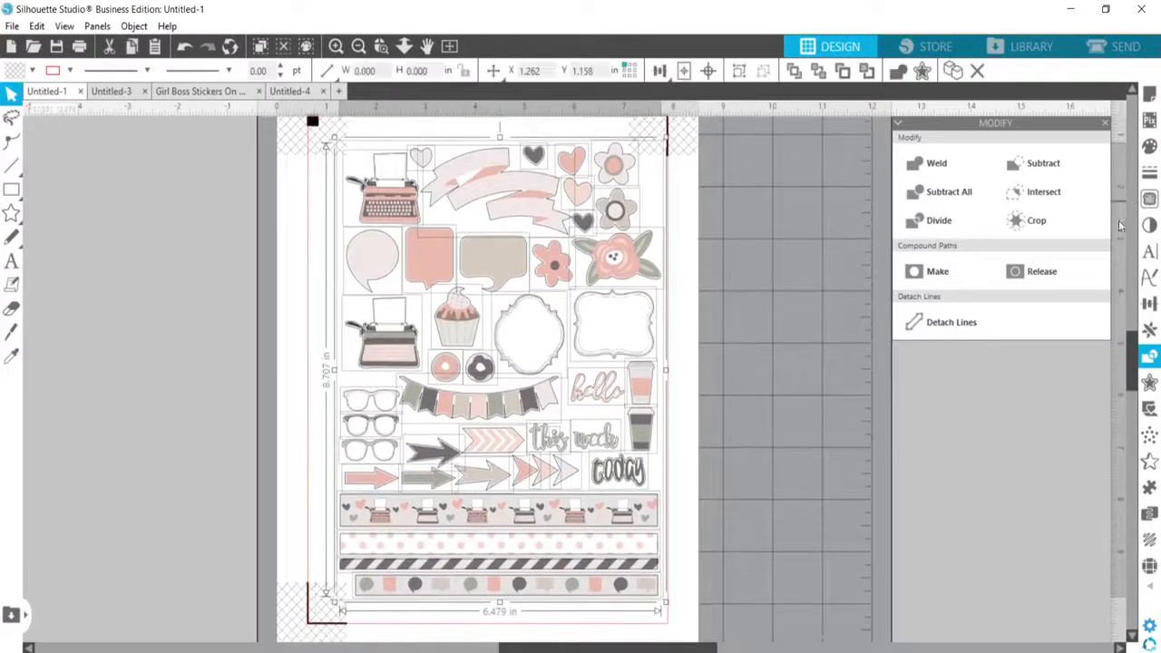
left_click(1034, 222)
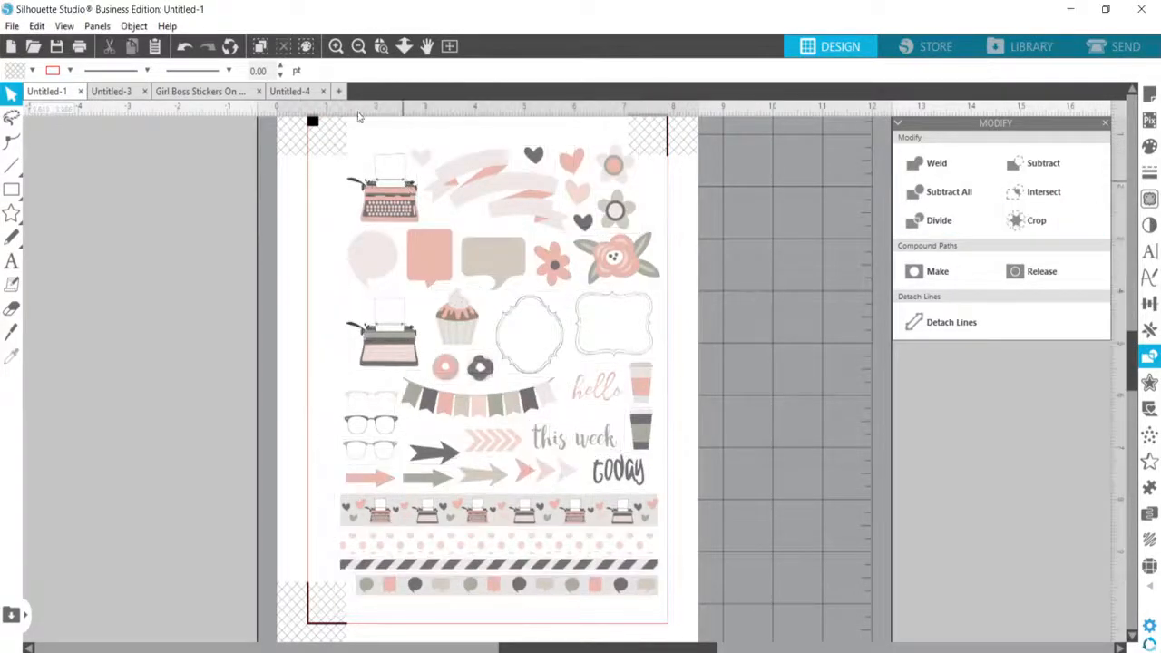
left_click(184, 47)
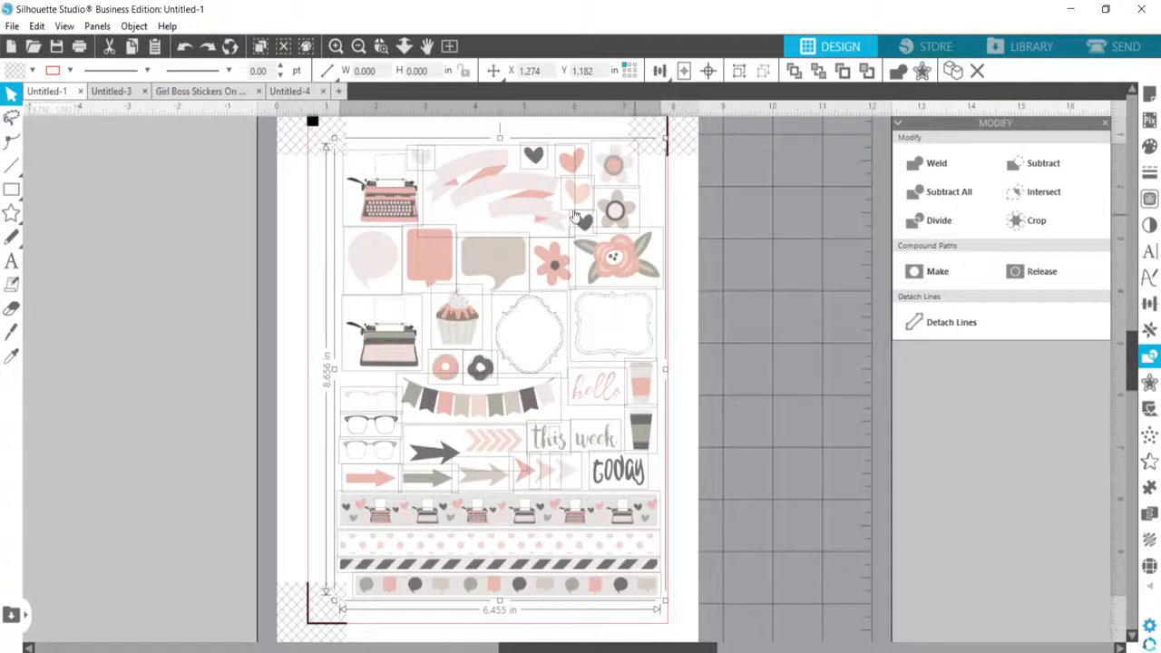
left_click(803, 234)
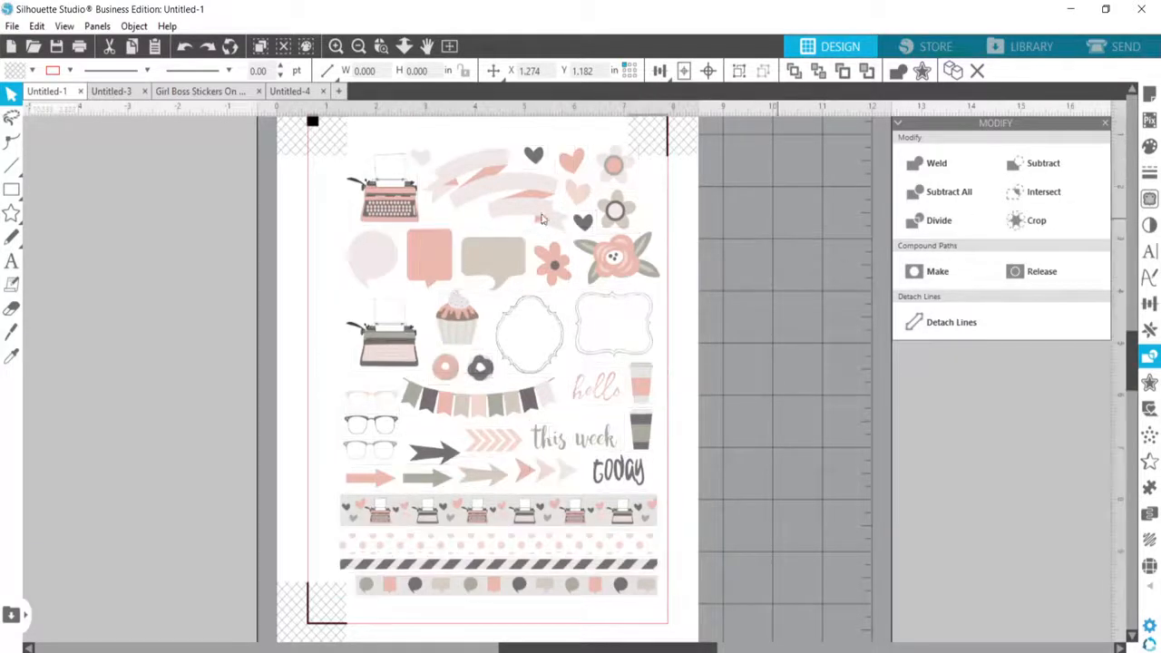
Move the pink typewriter, banners, and round and pink speech bubbles toward or off the page's left edge, the light heart below the corner mark, and the tan bubble up top.
left_click_drag(410, 198, 291, 185)
left_click_drag(423, 157, 329, 218)
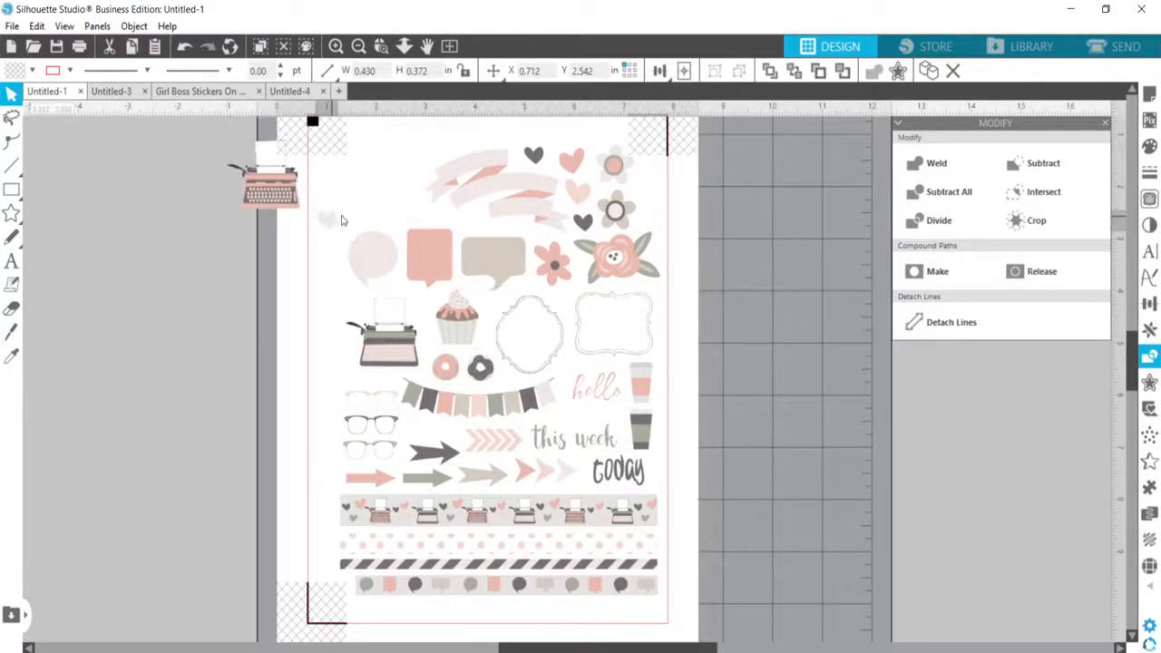
left_click_drag(474, 202, 228, 293)
left_click_drag(371, 264, 247, 352)
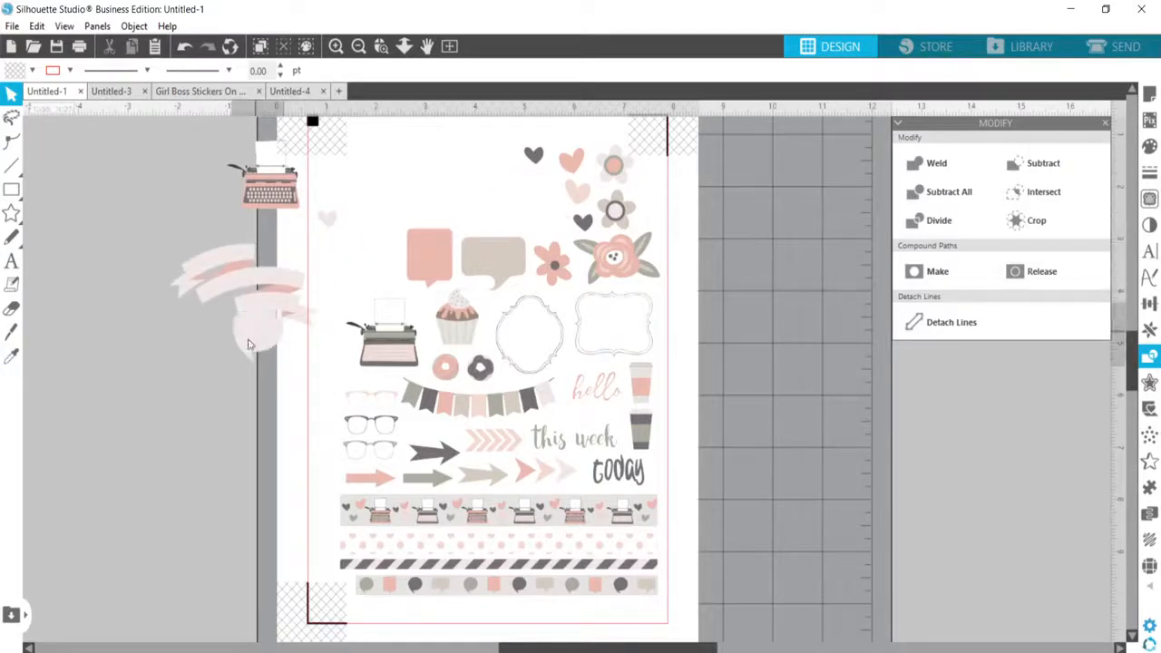
left_click_drag(429, 258, 187, 219)
left_click_drag(508, 257, 403, 145)
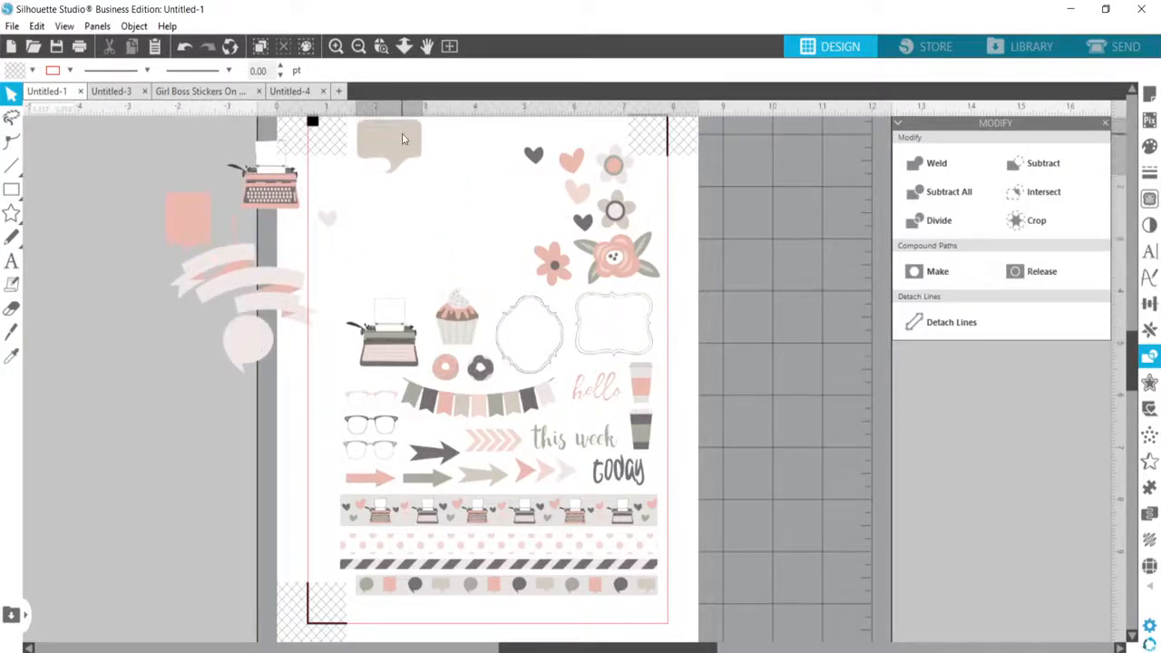
Line up the dark hearts, the pink hearts and the pink-centred flower in a row beside the tan speech bubble.
left_click_drag(533, 160, 453, 145)
left_click_drag(571, 161, 478, 138)
left_click_drag(613, 173, 514, 144)
left_click_drag(583, 203, 555, 151)
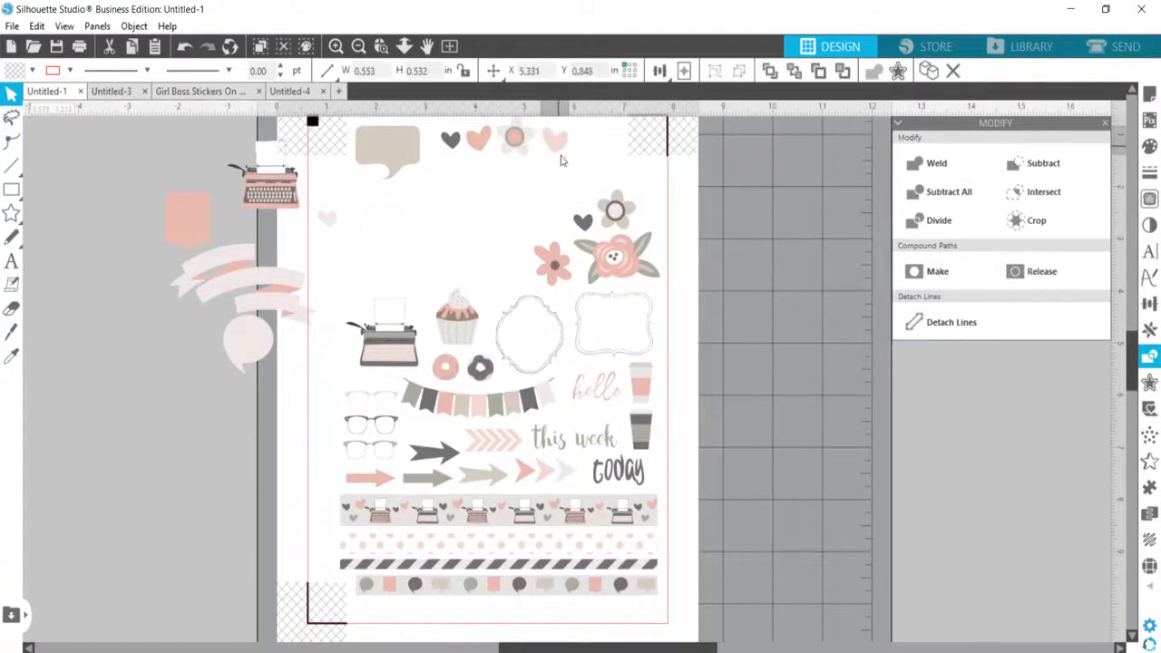
left_click_drag(582, 221, 585, 145)
left_click(295, 154)
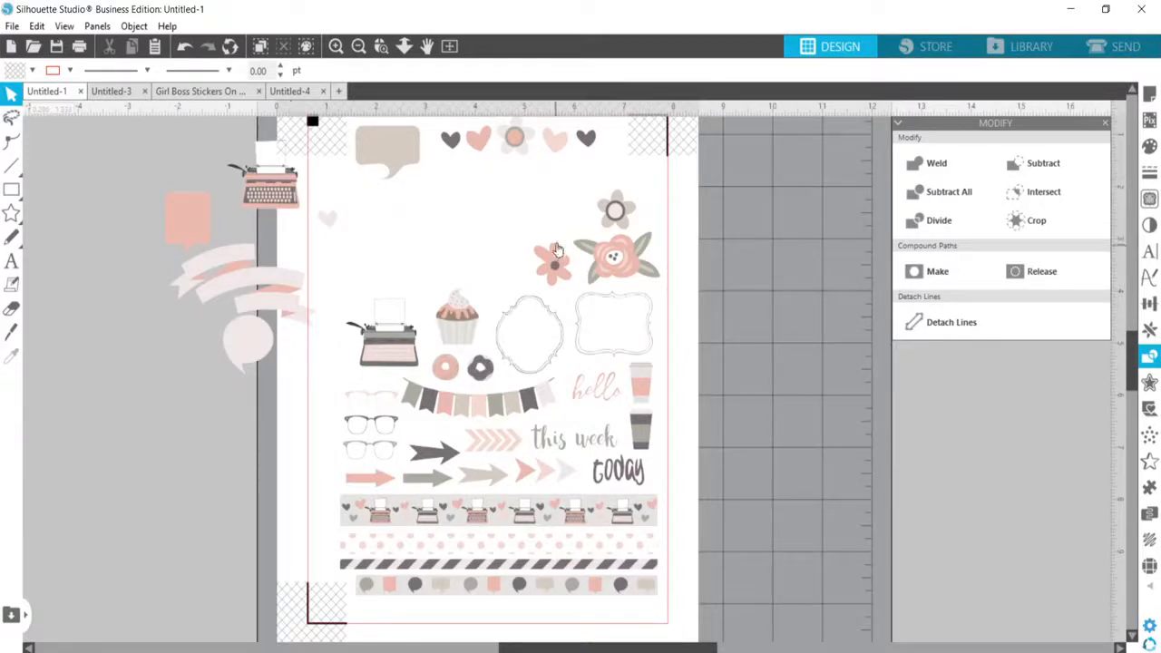
Switch to the Girl Boss Stickers document and move its spare sticker set to about X -9.24 in, Y 0.44 in beside the page.
left_click(195, 90)
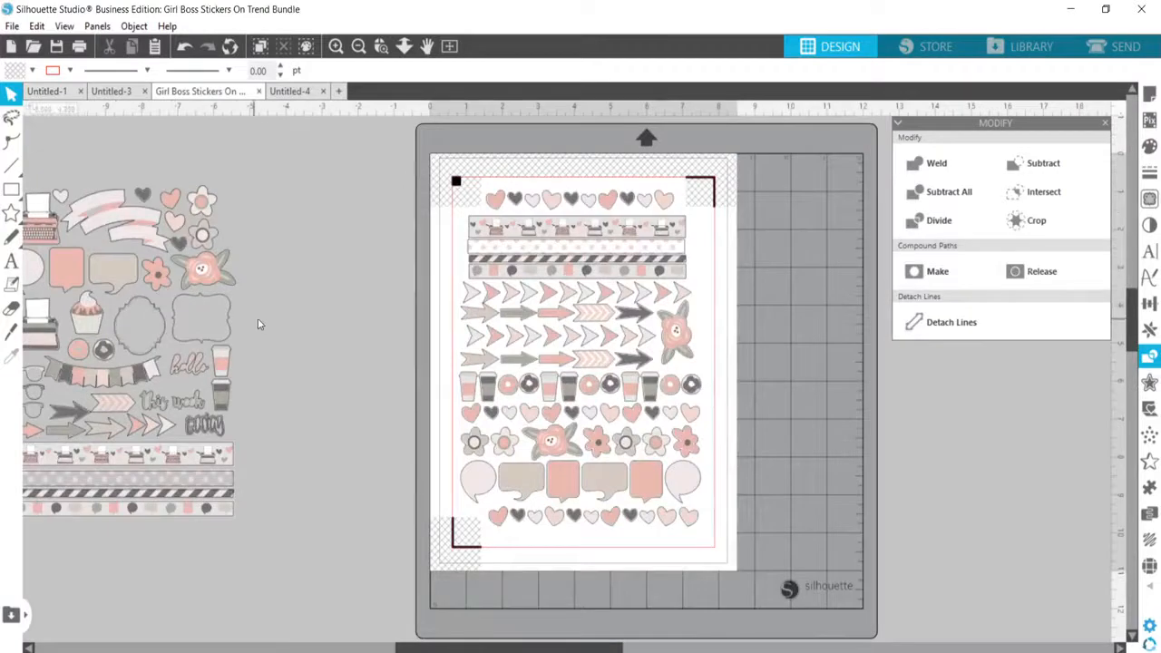
left_click_drag(127, 217, 226, 208)
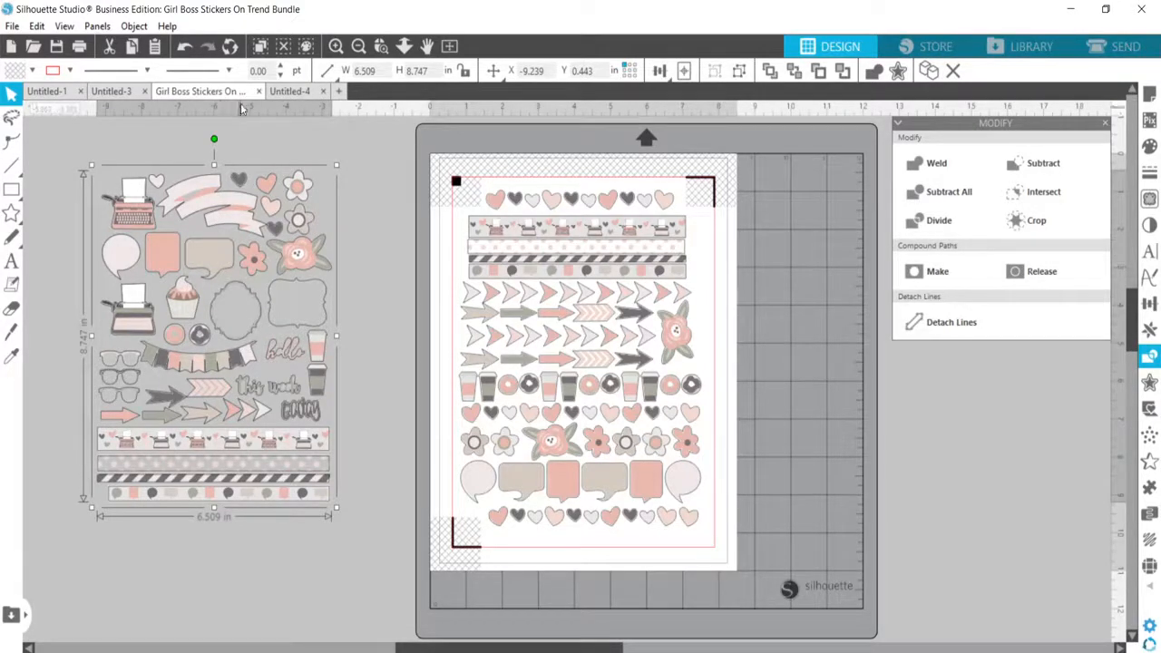
Switch to the Untitled-3 fitness sticker sheet, select all its artwork and cut lines, and copy them.
left_click(299, 92)
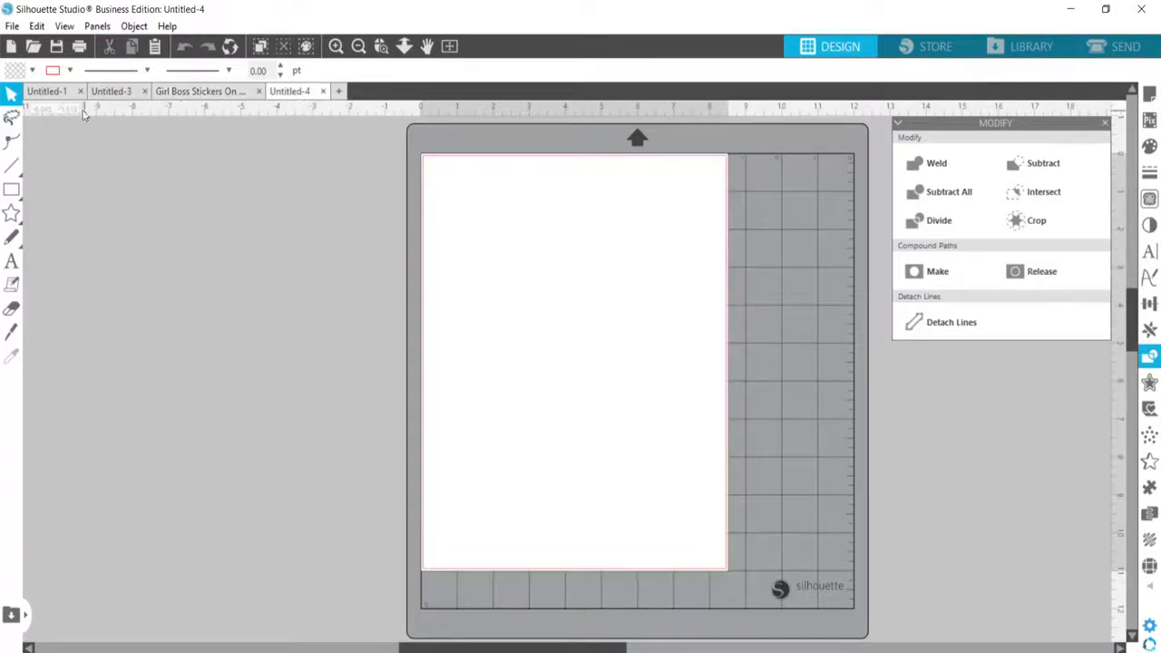
left_click(111, 91)
left_click(46, 91)
left_click(111, 92)
left_click_drag(337, 161, 717, 537)
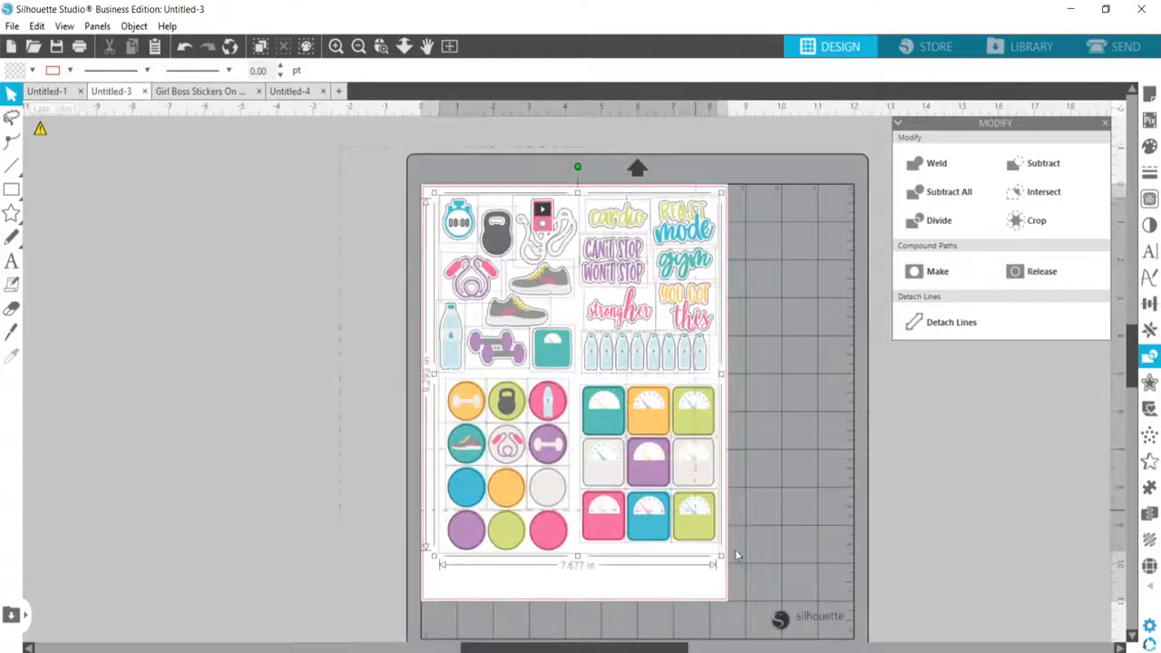
right_click(653, 345)
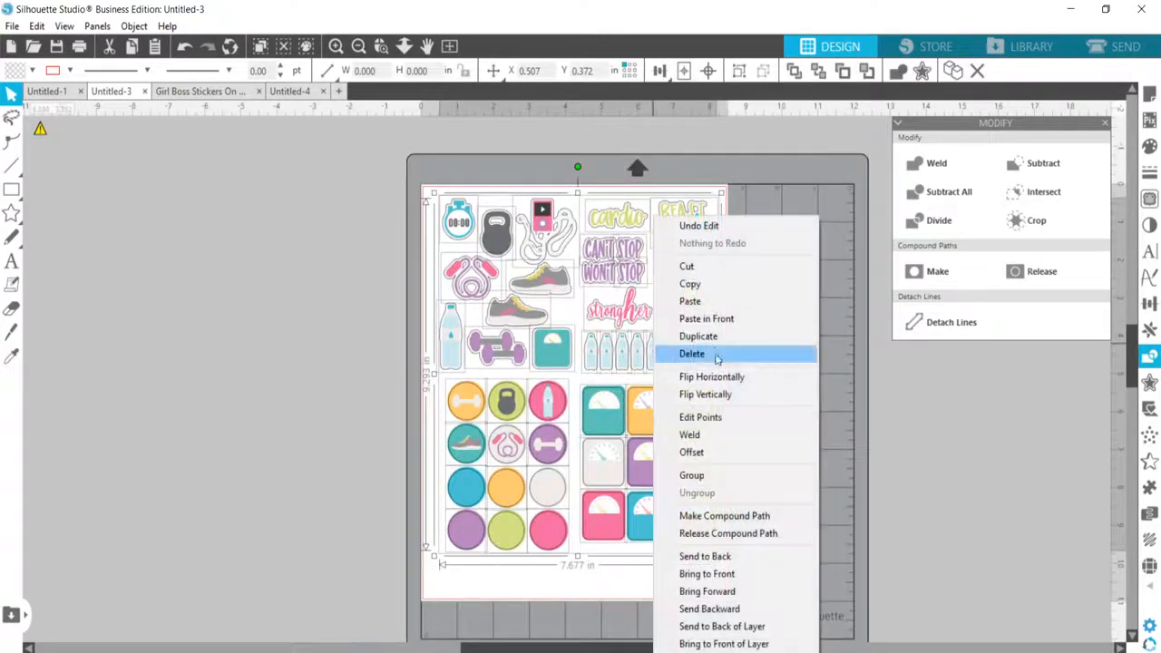
left_click(704, 285)
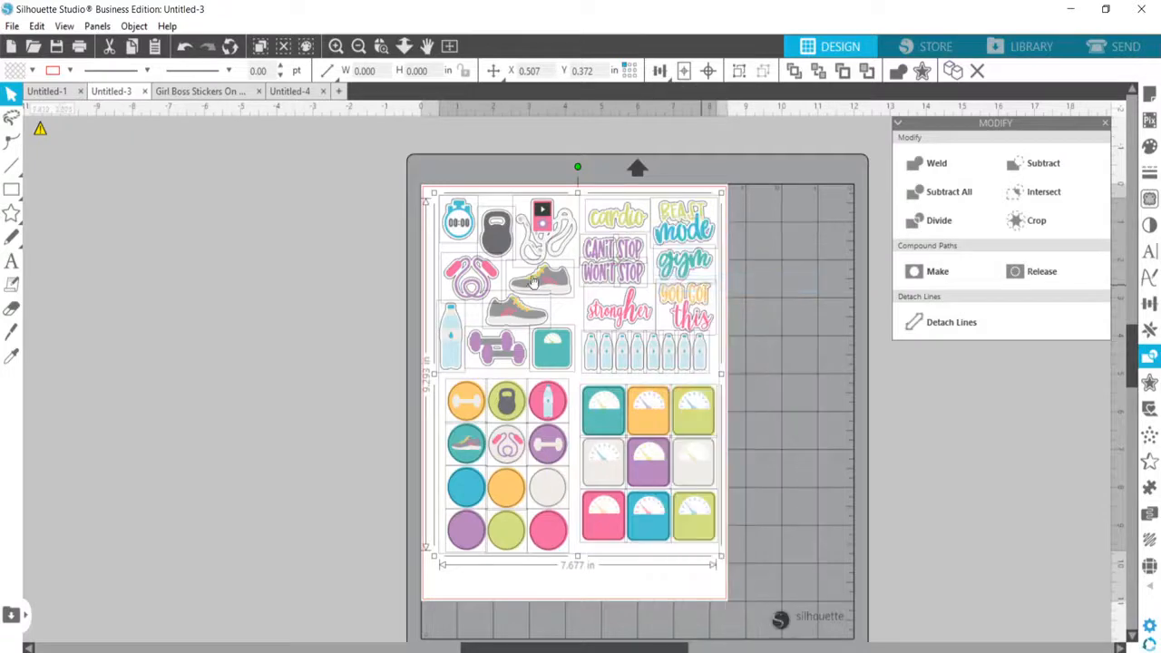
Move the fitness sticker artwork off its cut lines to beside the page, at about X -9.03 in, Y -0.35 in.
left_click(372, 206)
key("ctrl+v")
left_click_drag(439, 217, 224, 214)
left_click(536, 234)
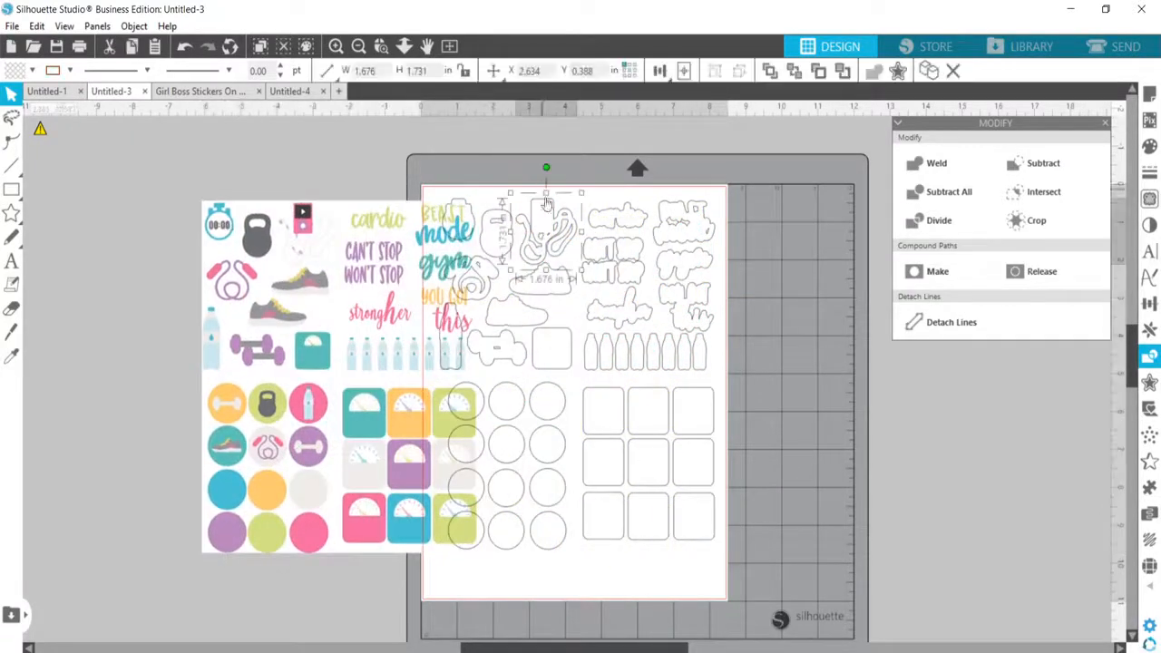
mouse_move(551, 212)
left_mouse_down()
mouse_move(558, 166)
mouse_move(562, 201)
left_mouse_up()
left_click_drag(250, 304, 144, 282)
left_click(182, 166)
Undo the moves that separated the fitness artwork from its cut lines.
left_click(181, 50)
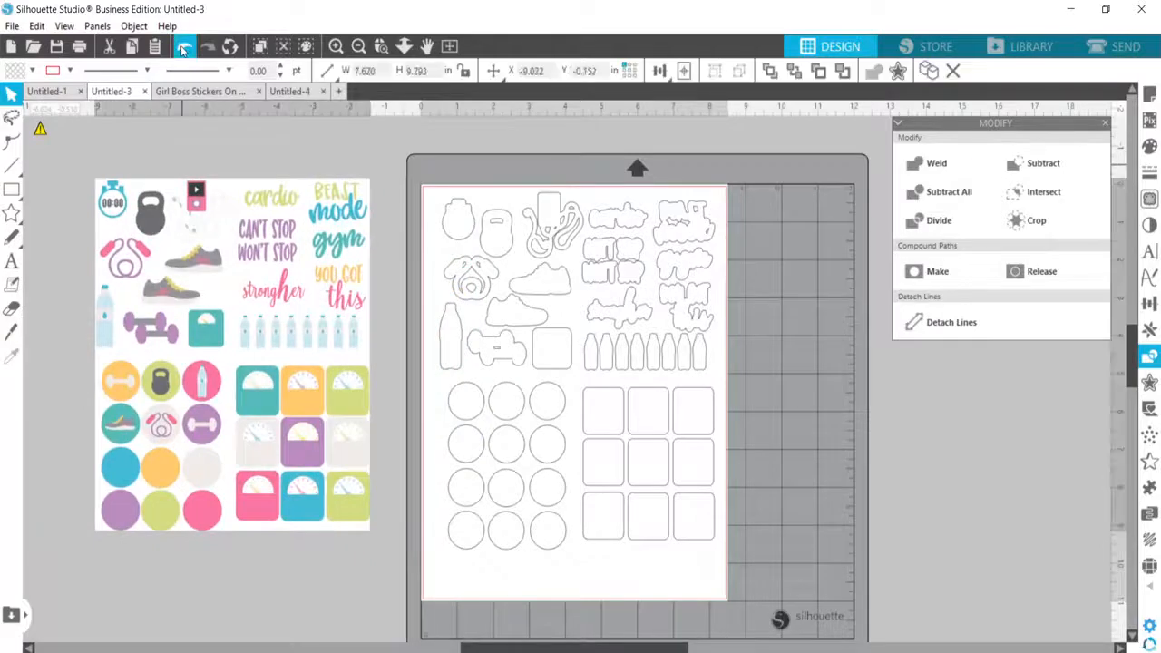
left_click(183, 49)
left_click(183, 50)
left_click(183, 50)
left_click(183, 50)
Crop all the fitness sticker artwork with its cut lines and paste the copied originals in front.
left_click_drag(359, 148, 824, 585)
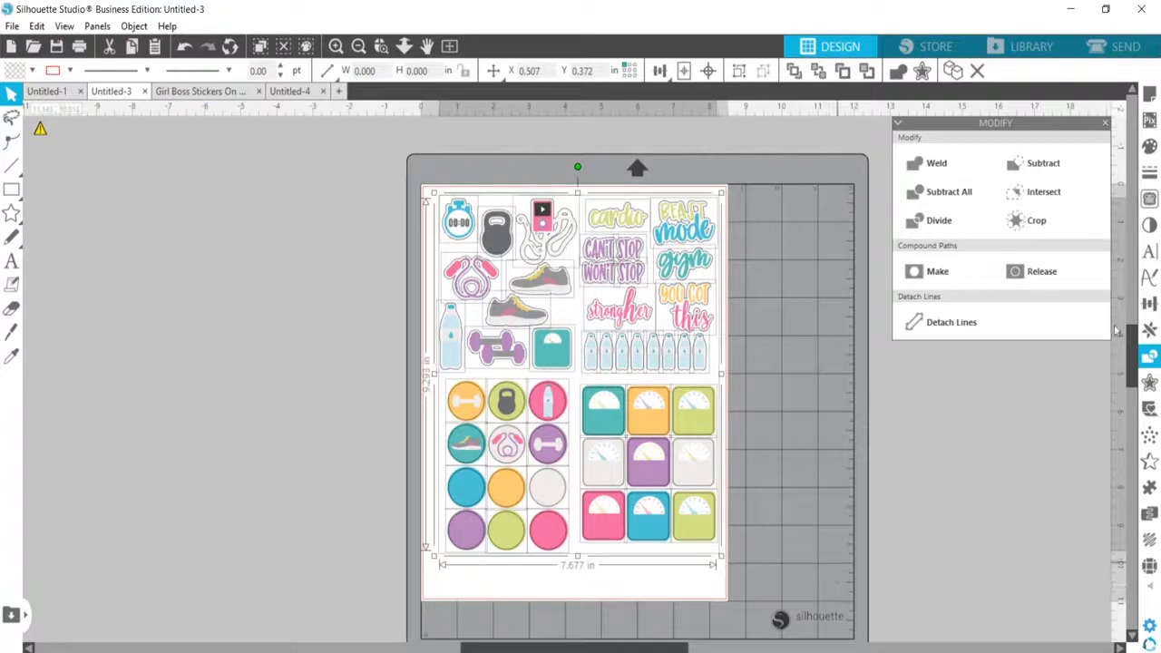
left_click(1037, 226)
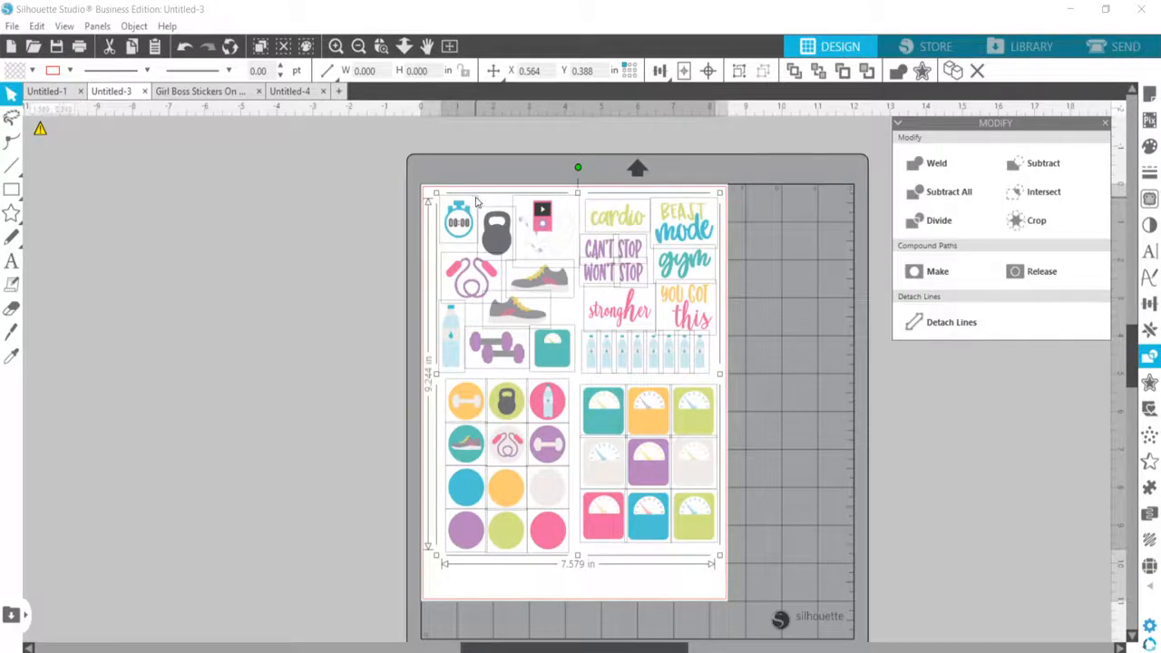
right_click(480, 198)
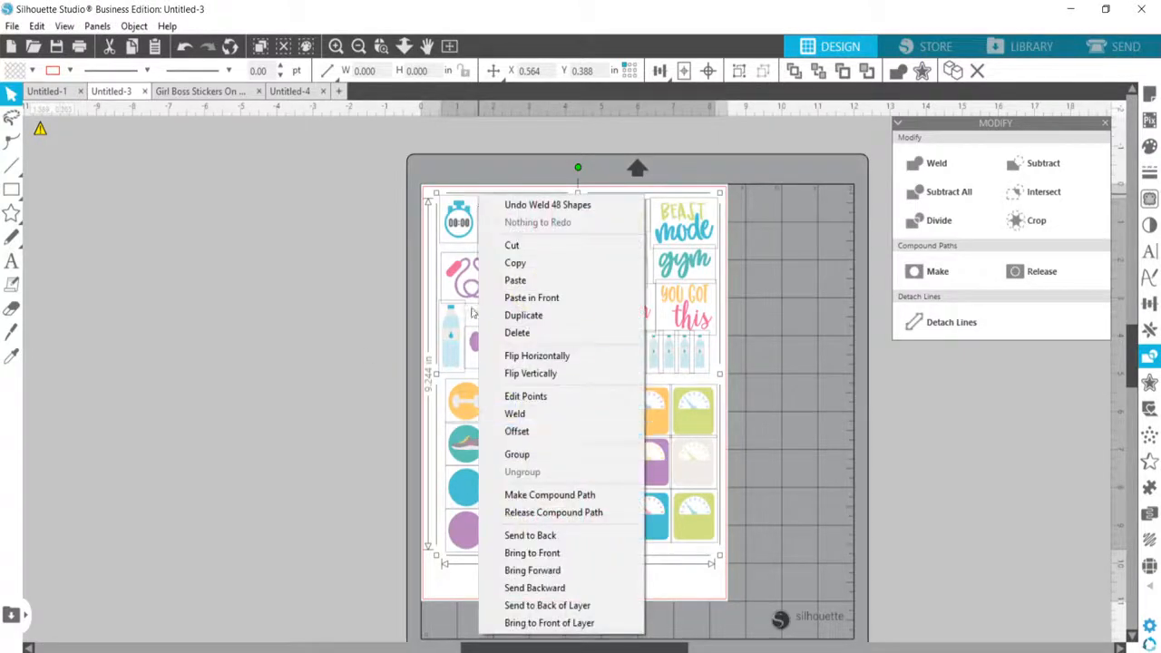
left_click(531, 297)
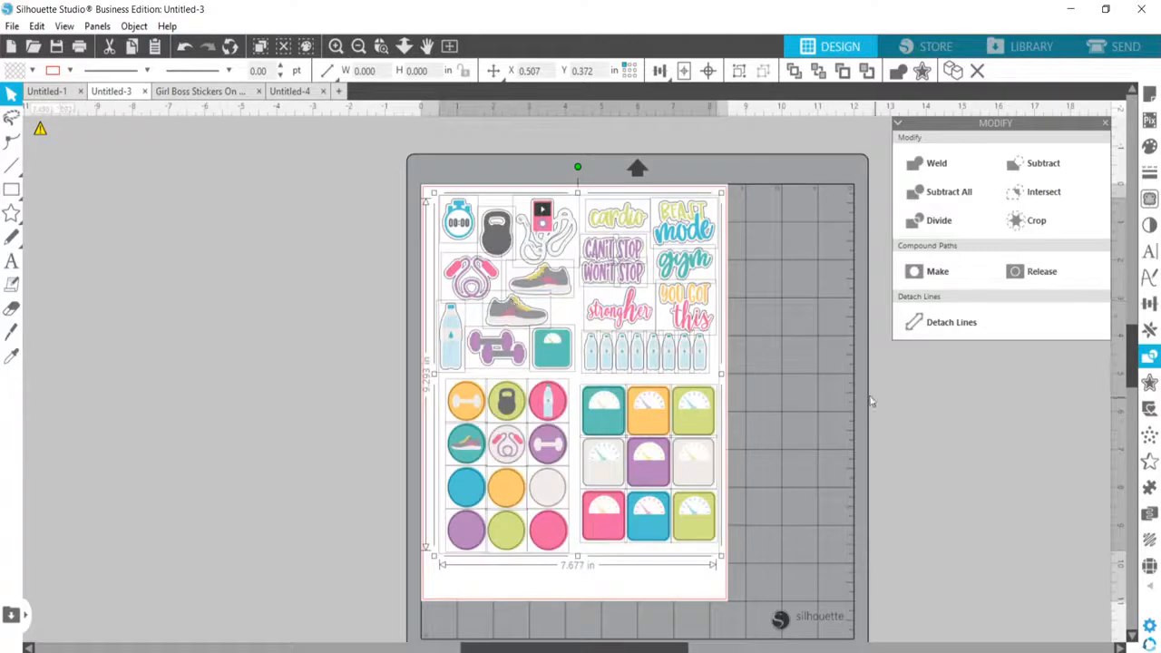
Move the surplus artwork off the page beside the mat and delete it.
left_click(772, 347)
left_click_drag(626, 225, 191, 226)
key("Delete")
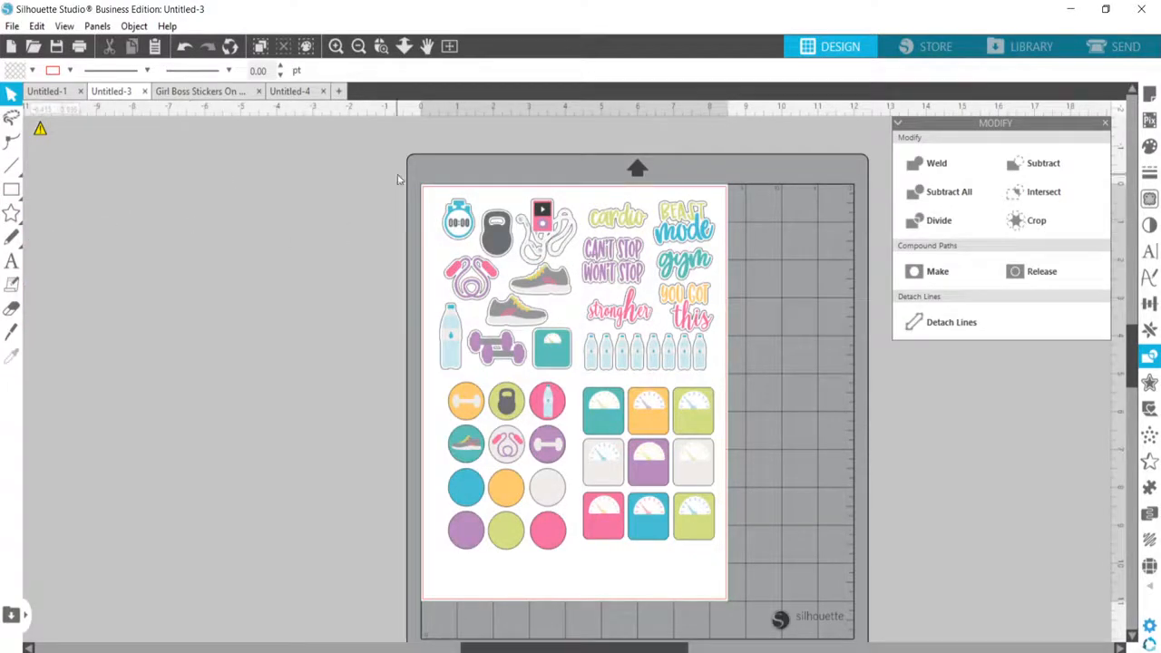
Move the stopwatch, kettlebell and pink-handled jump rope stickers off the page to the left of the mat.
left_click(459, 221)
left_click_drag(469, 233, 334, 247)
left_click_drag(497, 231, 385, 222)
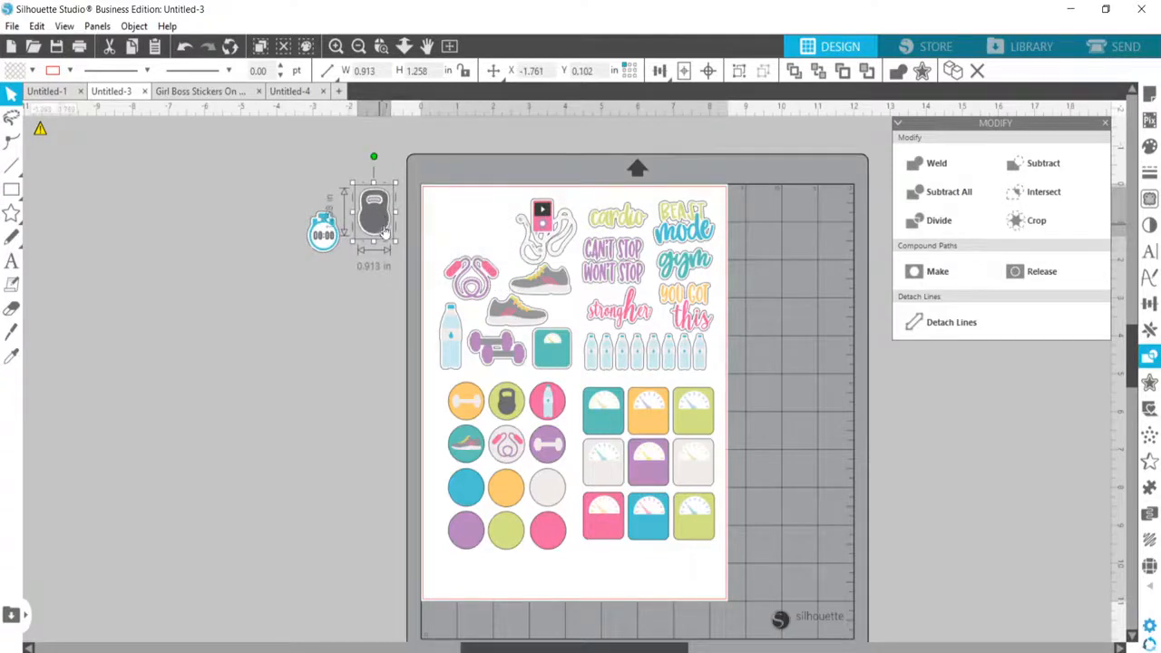
left_click(426, 250)
left_click_drag(471, 272, 342, 302)
Move the music player sticker to the page's upper-left corner and the large water bottle slightly up, then select the cardio sticker.
left_click(519, 213)
left_click_drag(540, 236, 454, 225)
left_click(450, 347)
left_click_drag(451, 346, 455, 319)
left_click(586, 352)
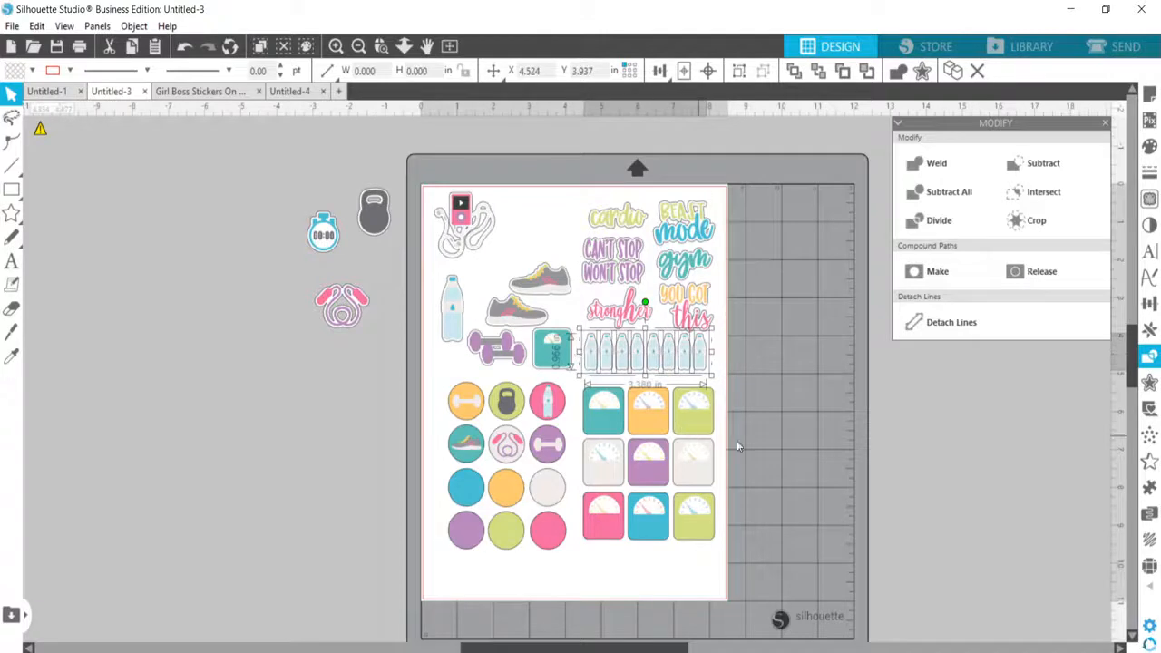
left_click(774, 429)
left_click(607, 218)
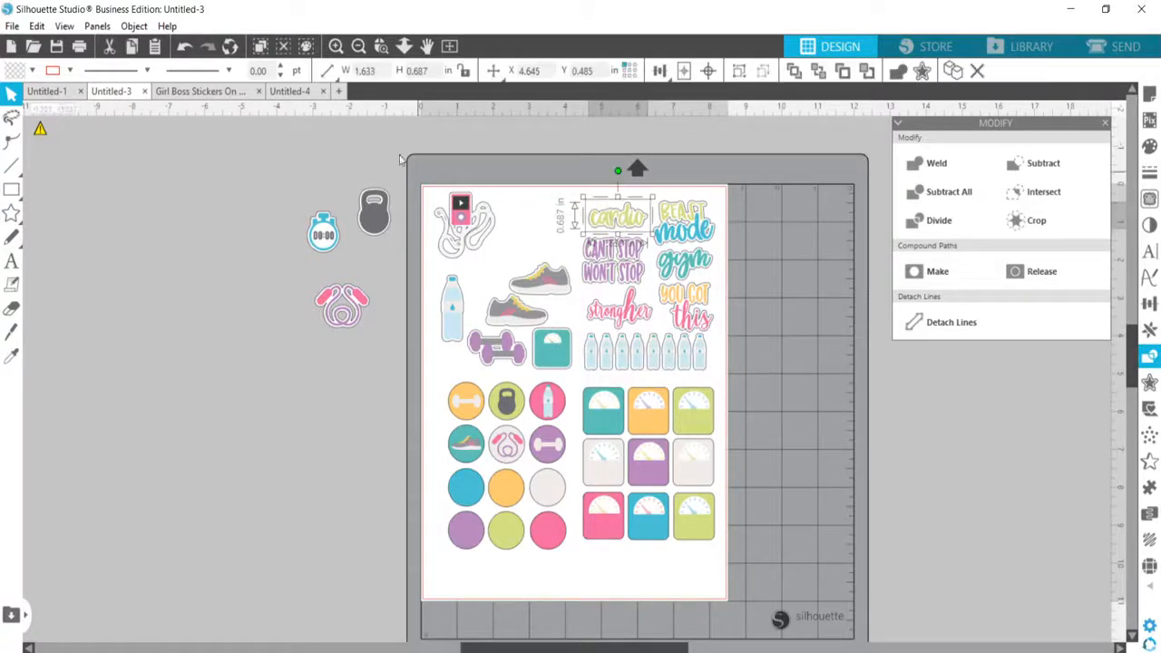
Switch to the Girl Boss Stickers document and move its spare sticker set to about X -9.09 in, Y 0.82 in.
left_click(177, 93)
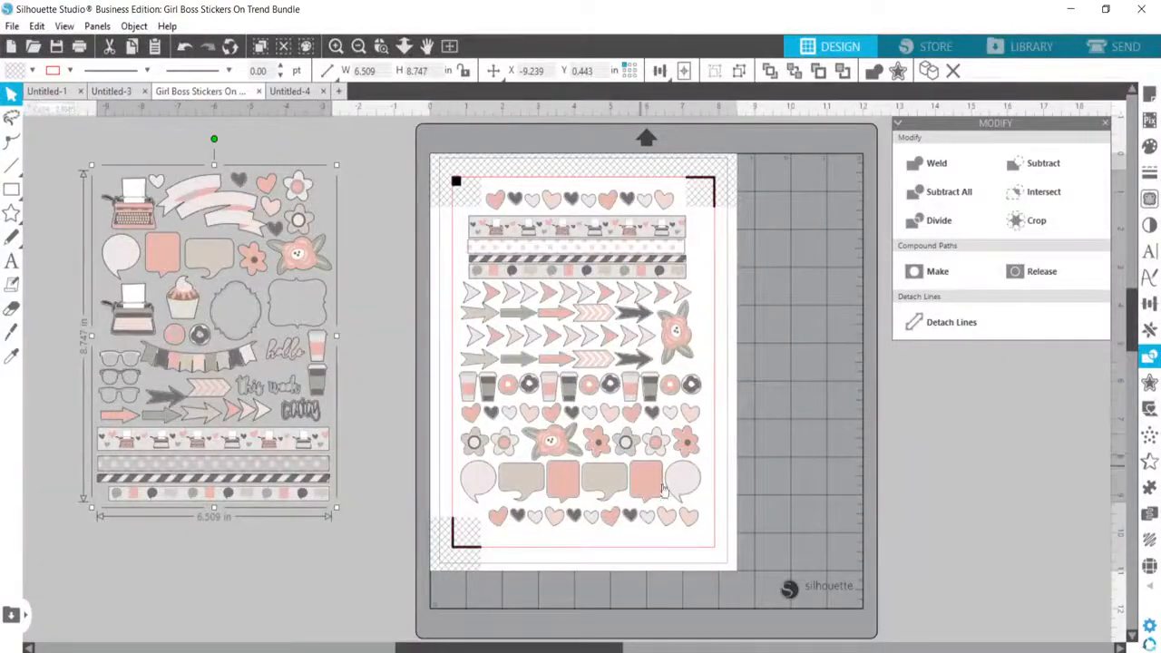
left_click_drag(132, 149, 301, 561)
left_click_drag(318, 388, 323, 402)
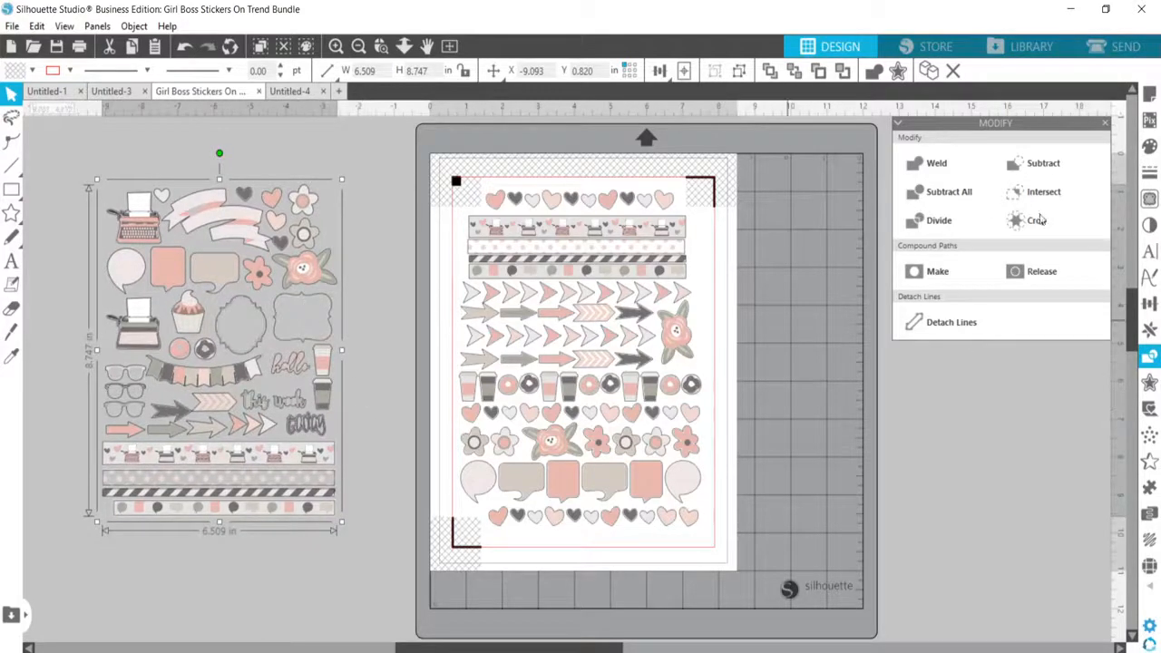
Open the registration mark settings in place of the Modify options and keep the mark thickness at its 1.00 maximum.
left_click(1106, 124)
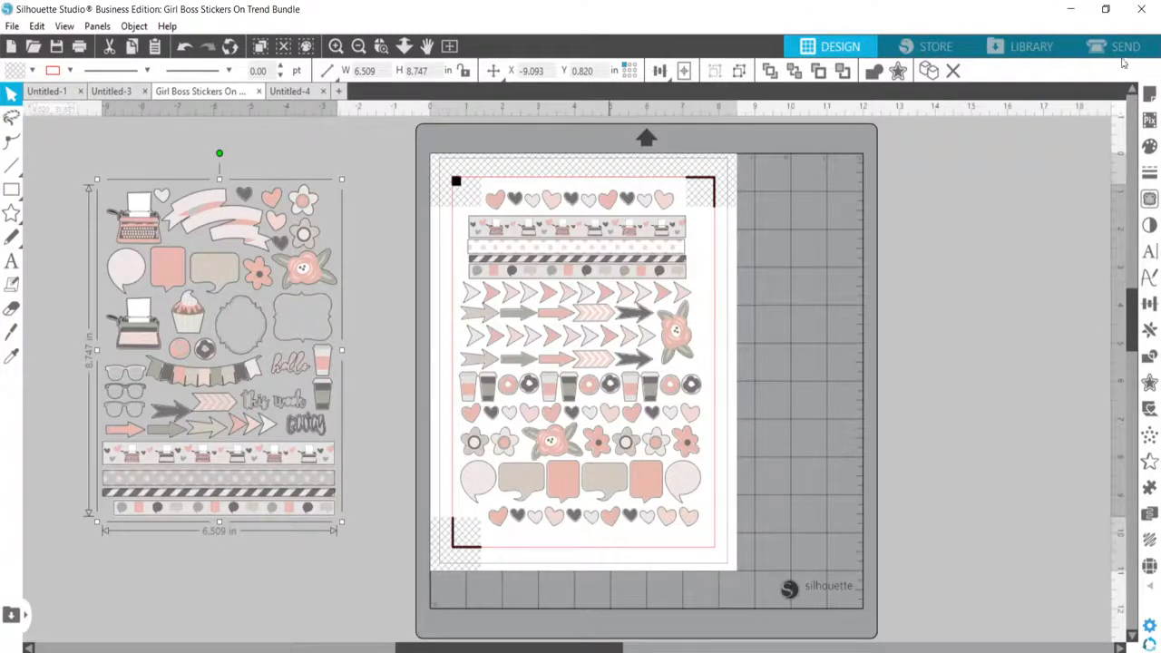
left_click(1149, 94)
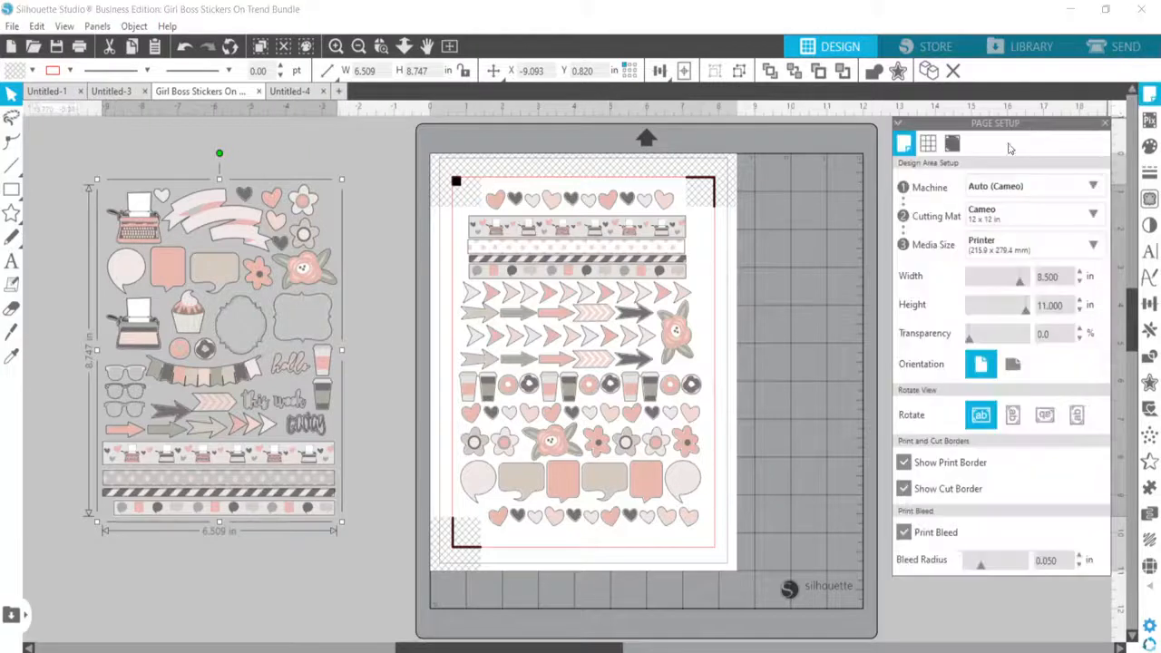
left_click(954, 145)
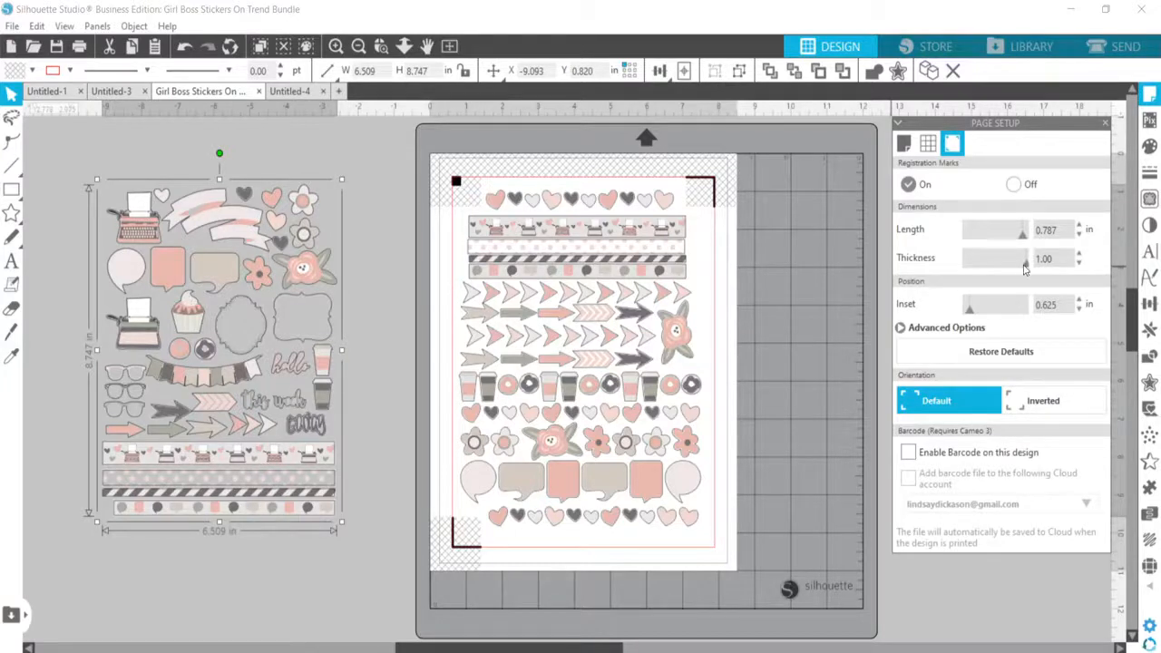
left_click_drag(1028, 269, 1081, 261)
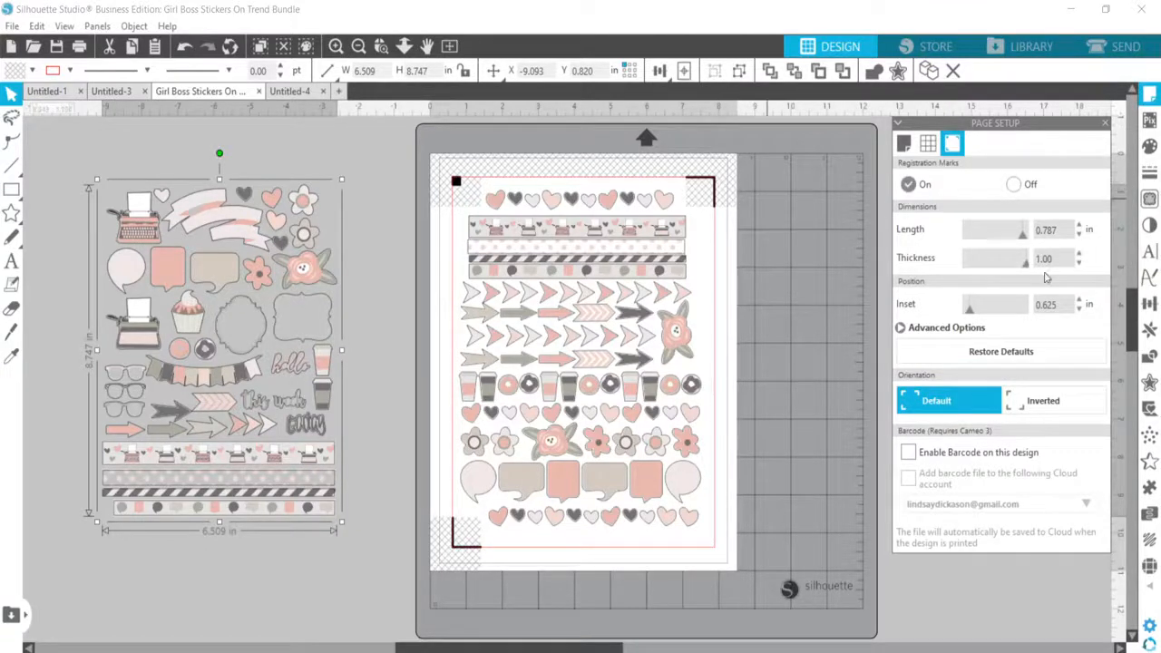
Try a registration mark thickness of 0.40 and set it back to 1.00, comparing the corner marks up close.
left_click(335, 46)
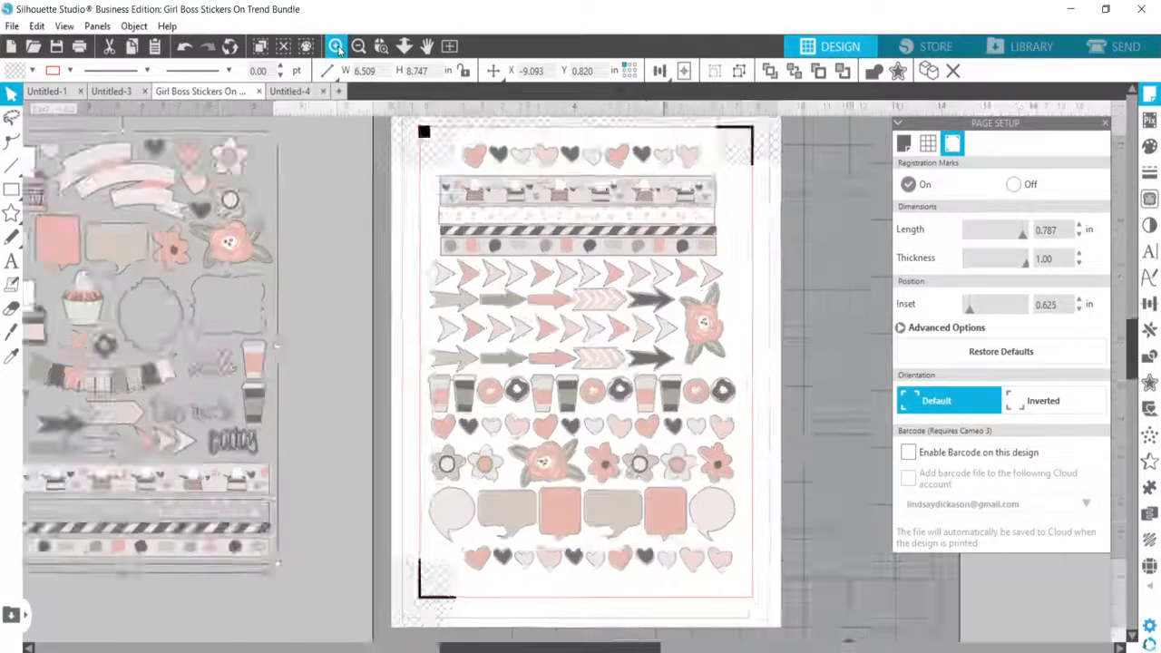
scroll(633, 264, "up", 5)
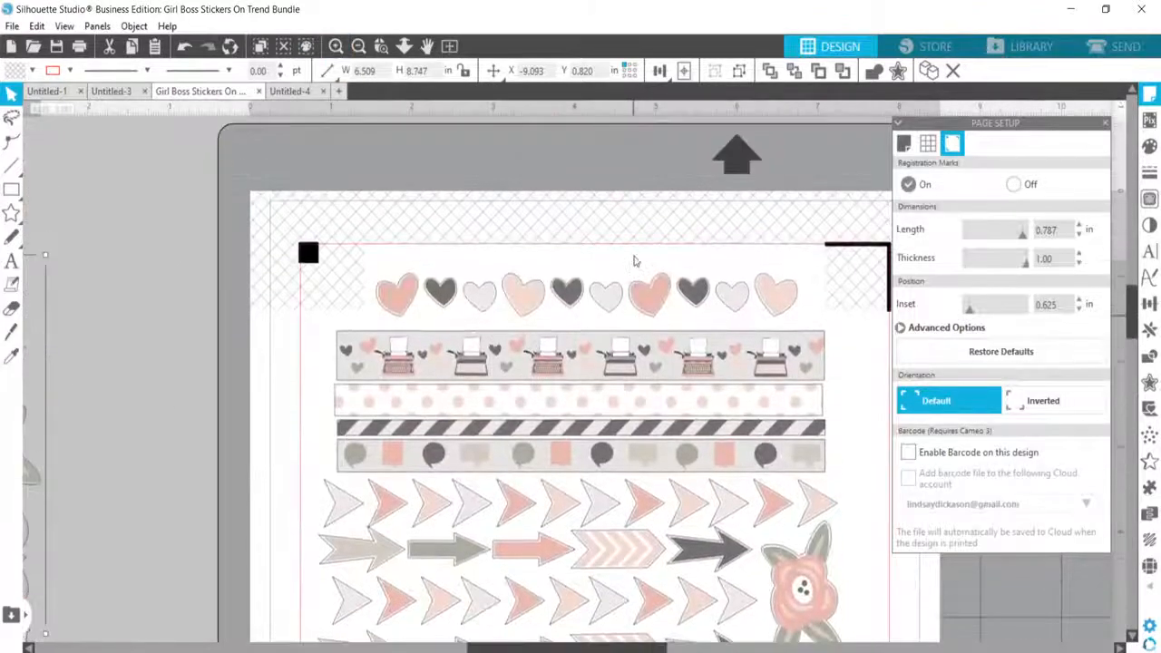
left_click_drag(626, 646, 684, 646)
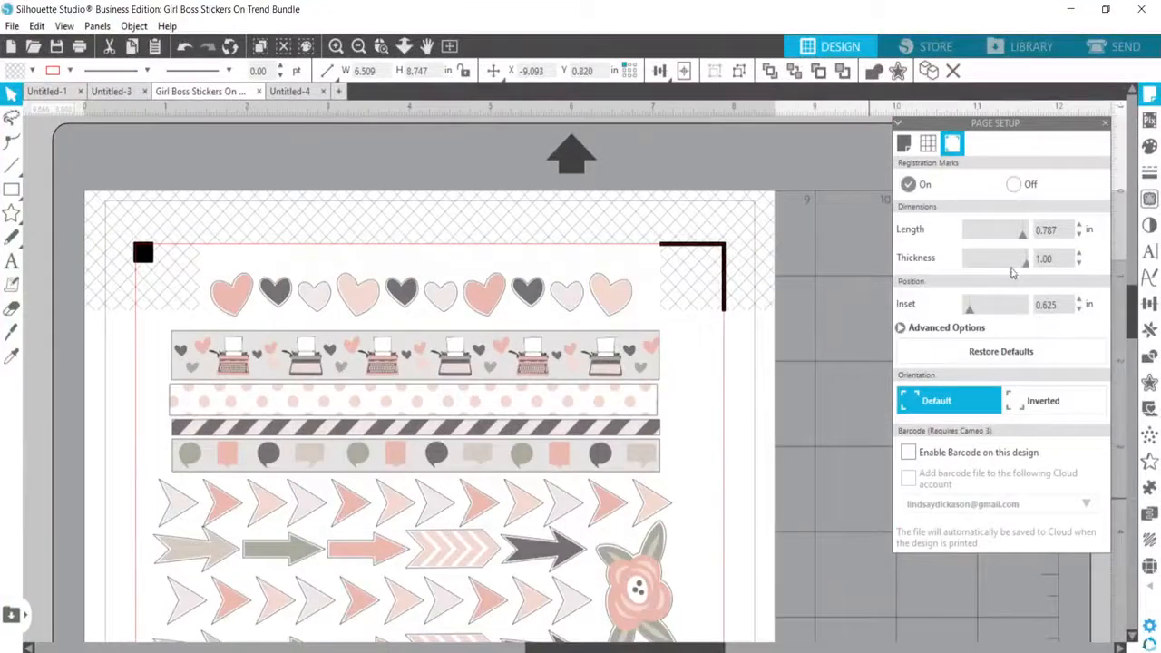
left_click_drag(1029, 266, 974, 276)
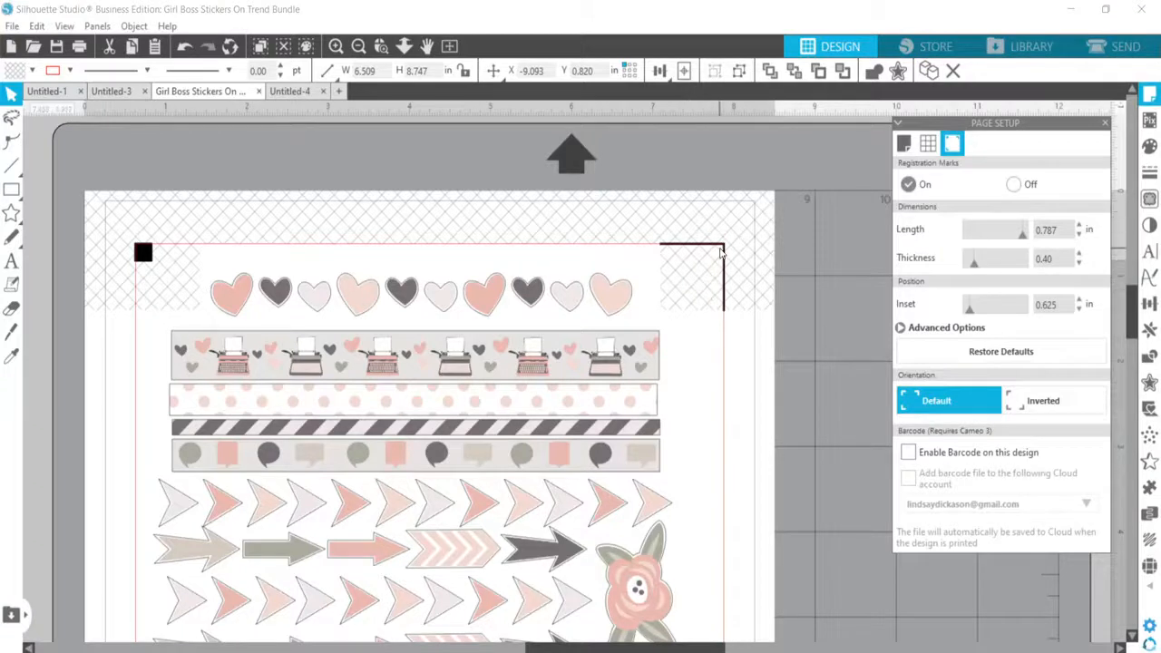
left_click_drag(978, 269, 1041, 263)
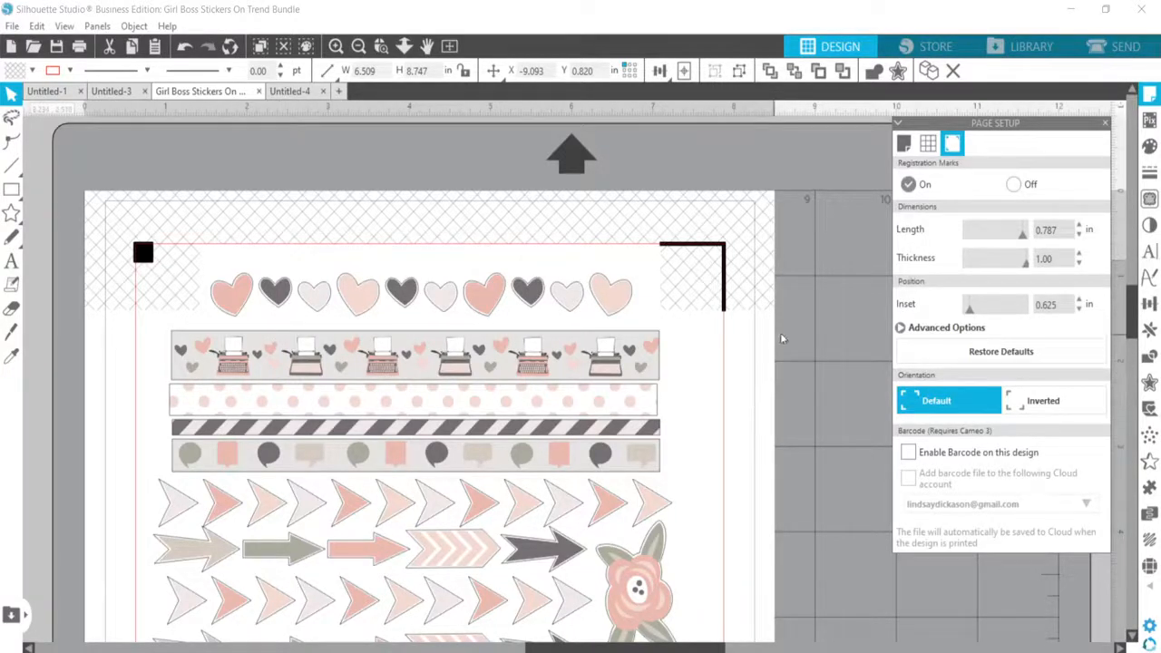
Examine the print options for the sticker sheet and close them without printing.
left_click(9, 26)
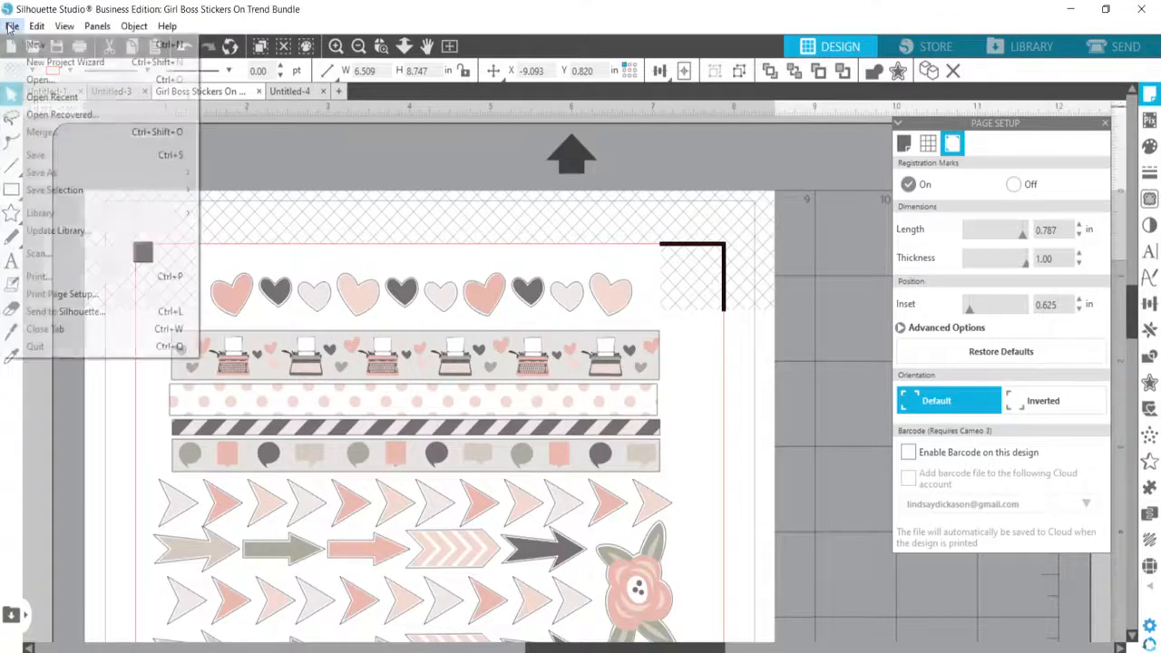
left_click(37, 277)
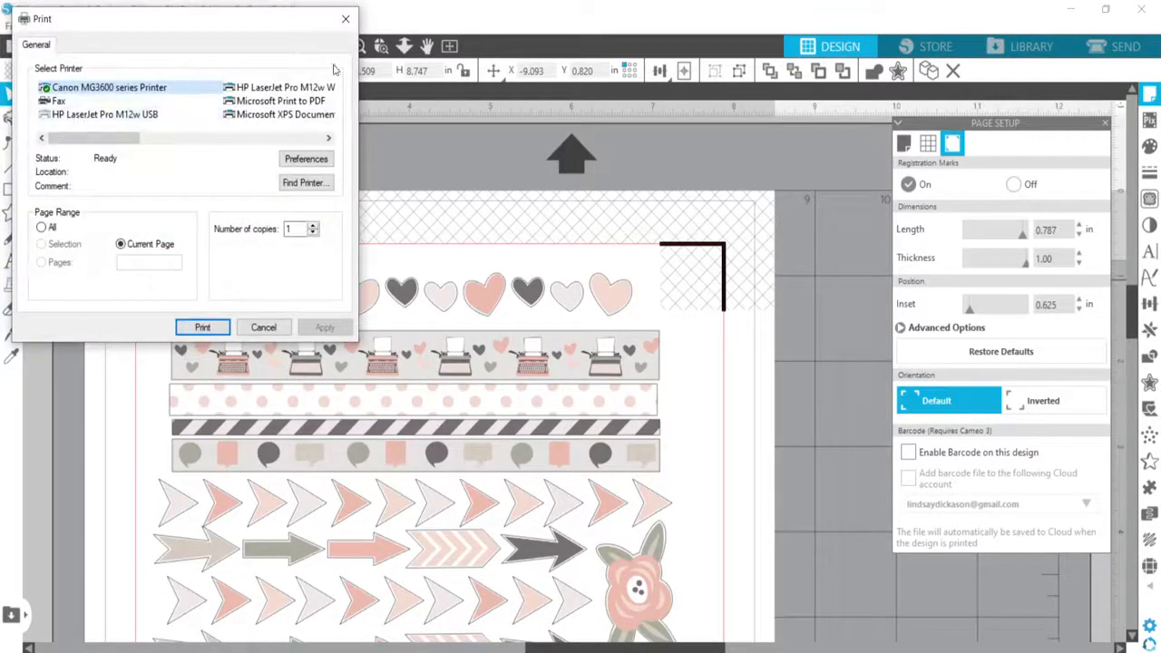
left_click(346, 18)
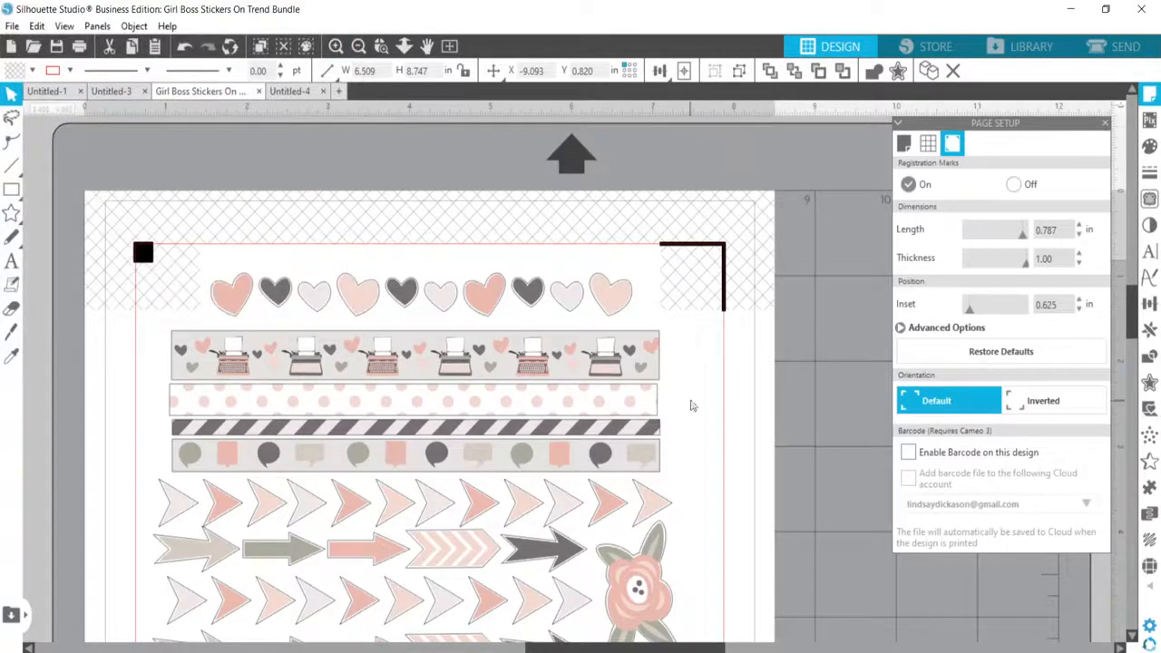
mouse_move(577, 651)
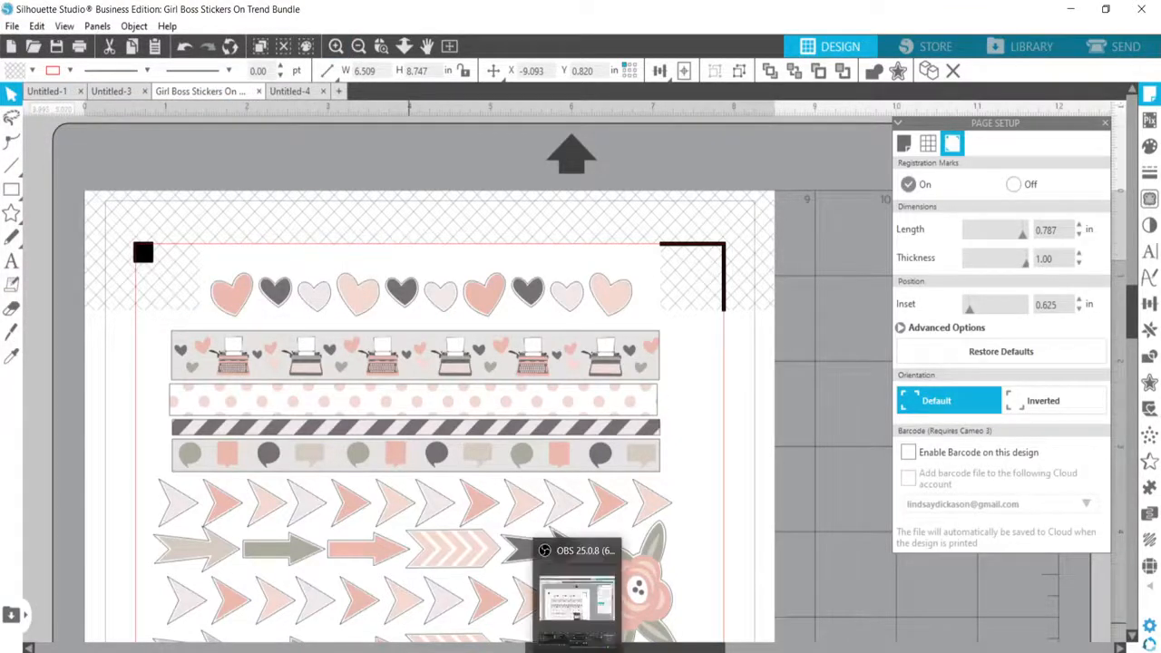